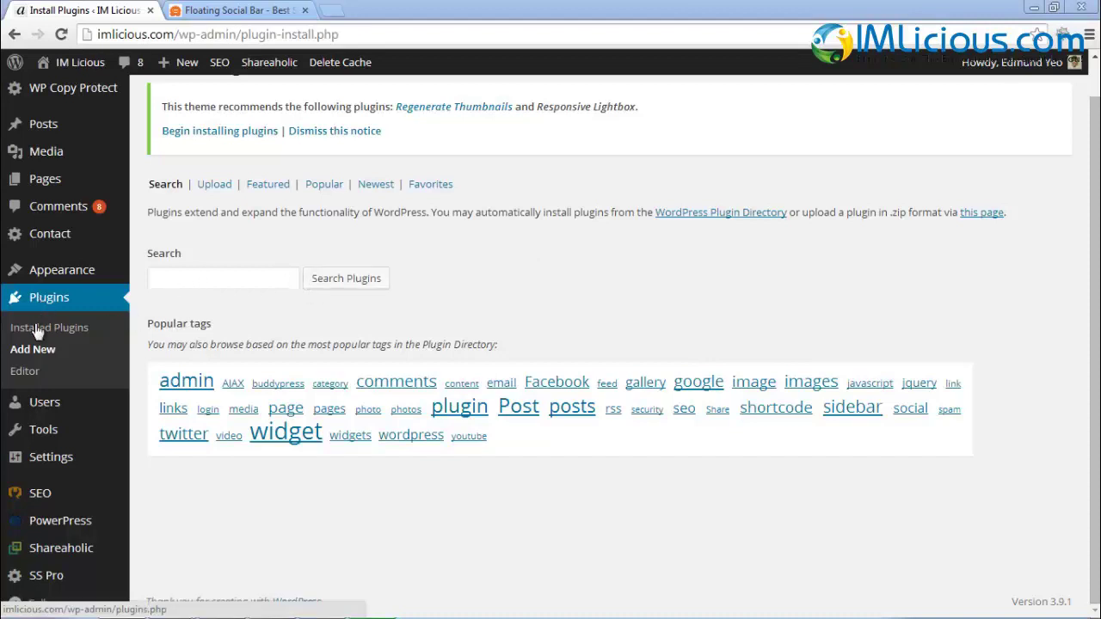
Search the plugin directory for "floating social bar".
{"action": "left_click", "coordinate": [160, 276]}
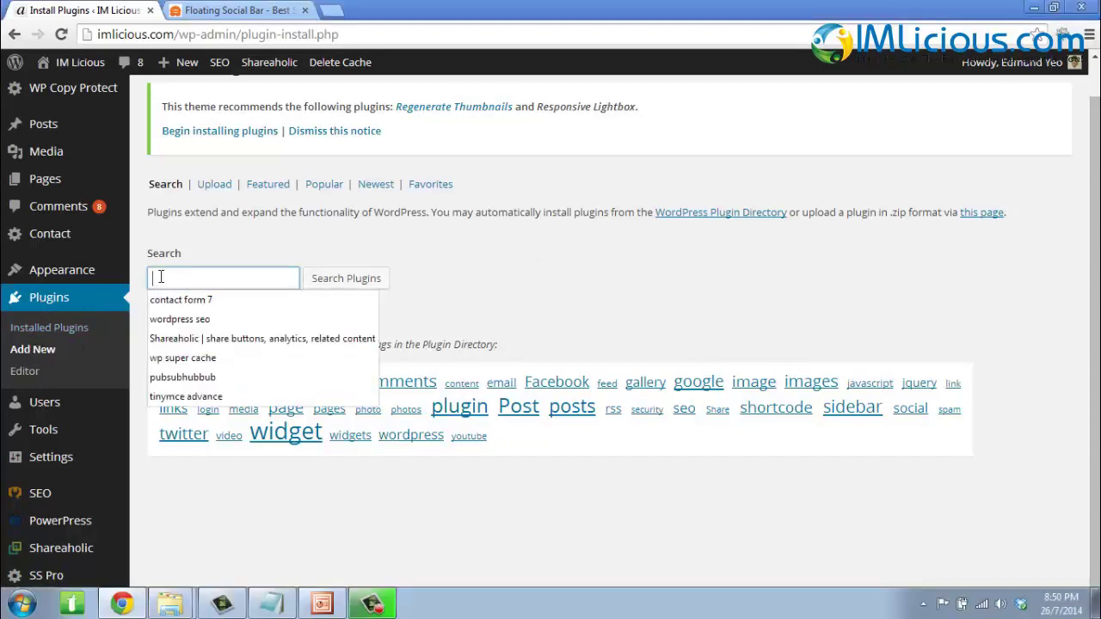
{"action": "type", "text": "floating"}
{"action": "left_click", "coordinate": [185, 300]}
{"action": "left_click", "coordinate": [343, 281]}
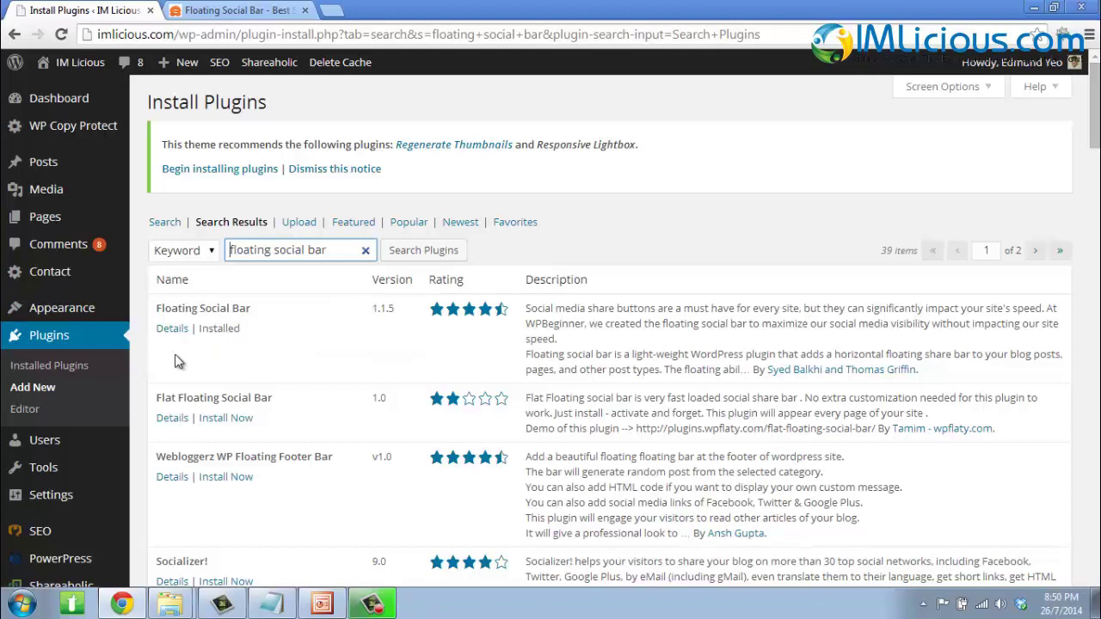
Open the settings of the Floating Social Bar plugin from the list of installed plugins.
{"action": "left_click", "coordinate": [65, 367]}
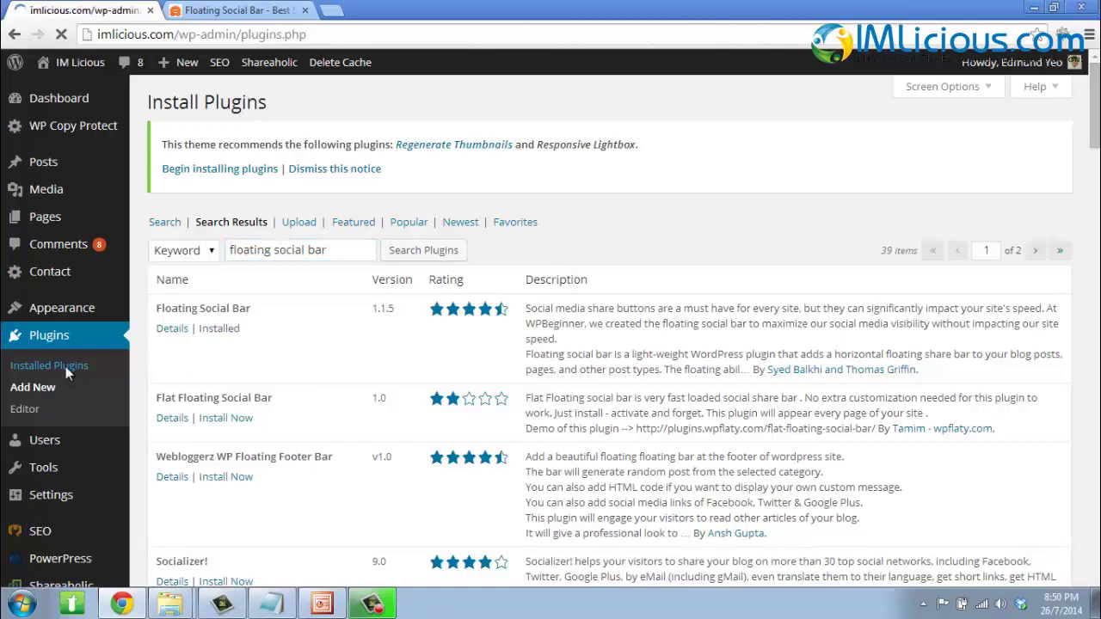
{"action": "scroll", "coordinate": [177, 490], "scroll_direction": "down", "scroll_amount": 1}
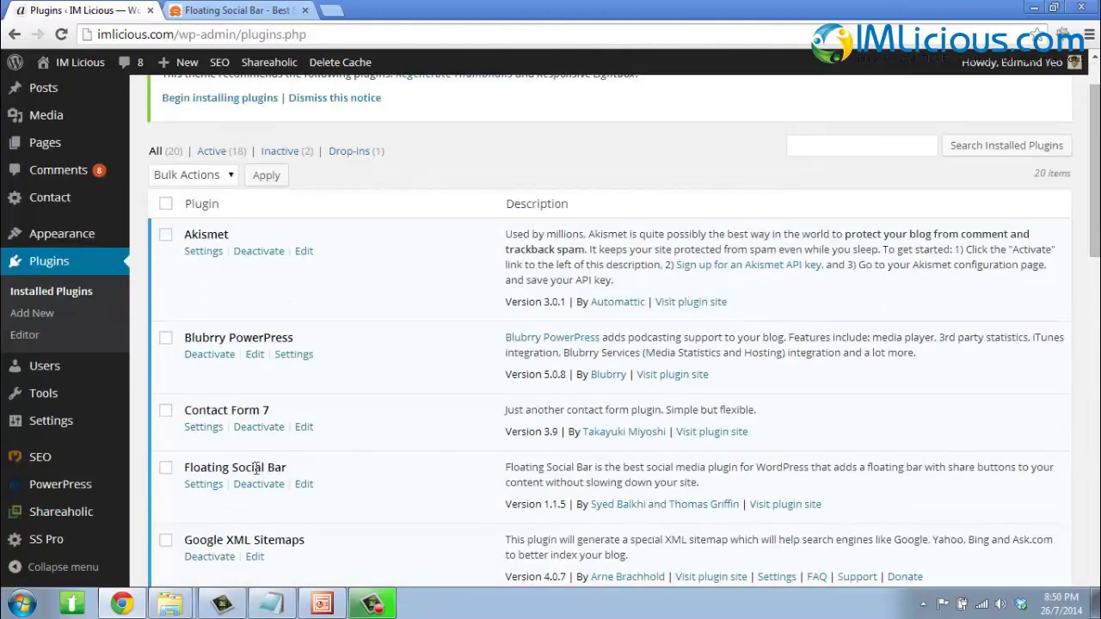
{"action": "left_click", "coordinate": [203, 485]}
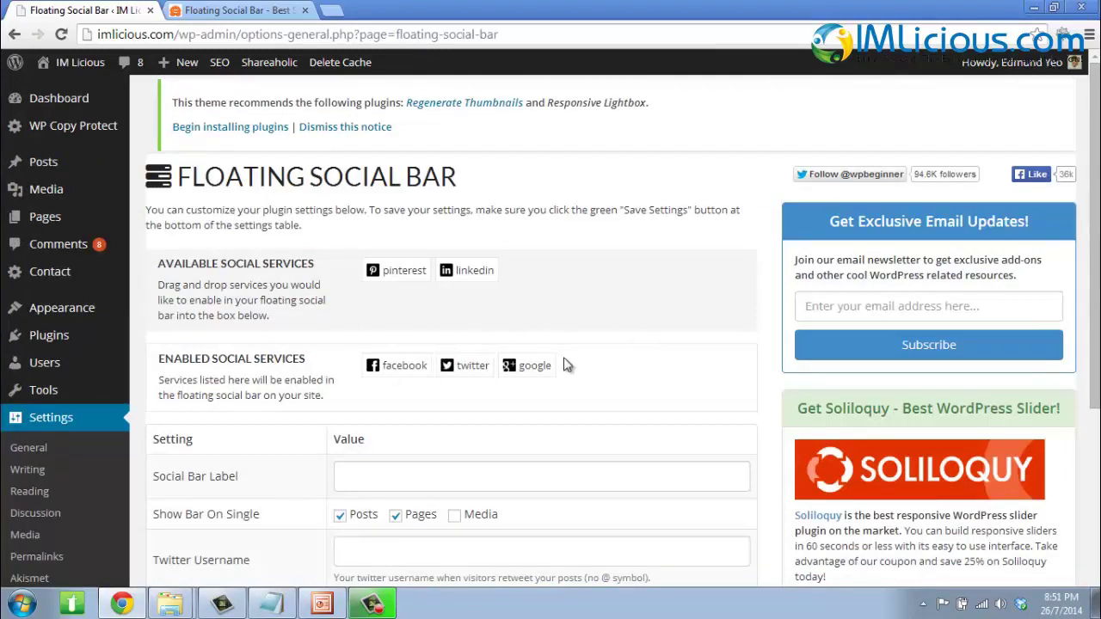
Open the site's homepage in a separate browser tab and compare its share buttons with the enabled social services.
{"action": "mouse_move", "coordinate": [73, 62]}
{"action": "right_click", "coordinate": [57, 93]}
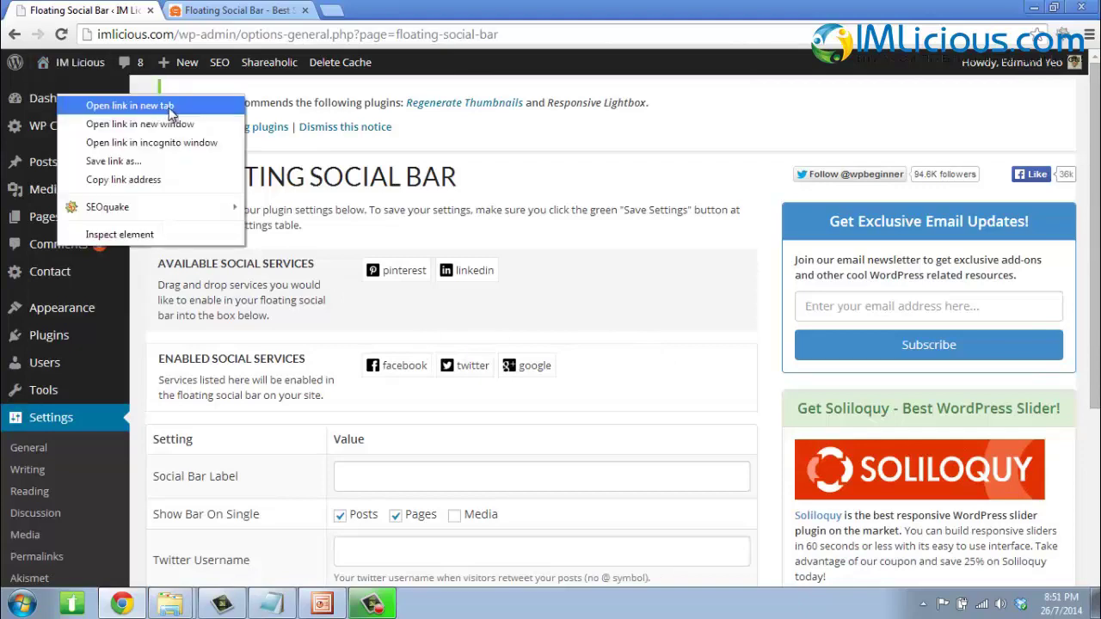
{"action": "left_click", "coordinate": [168, 107]}
{"action": "left_click", "coordinate": [215, 11]}
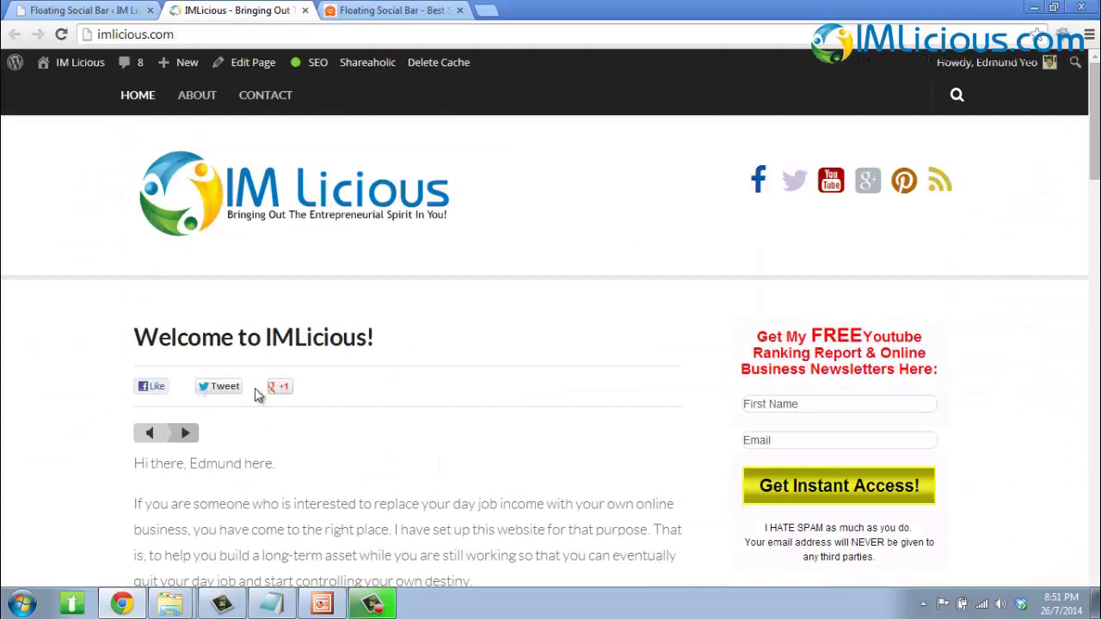
{"action": "key", "text": "ctrl+shift+Tab"}
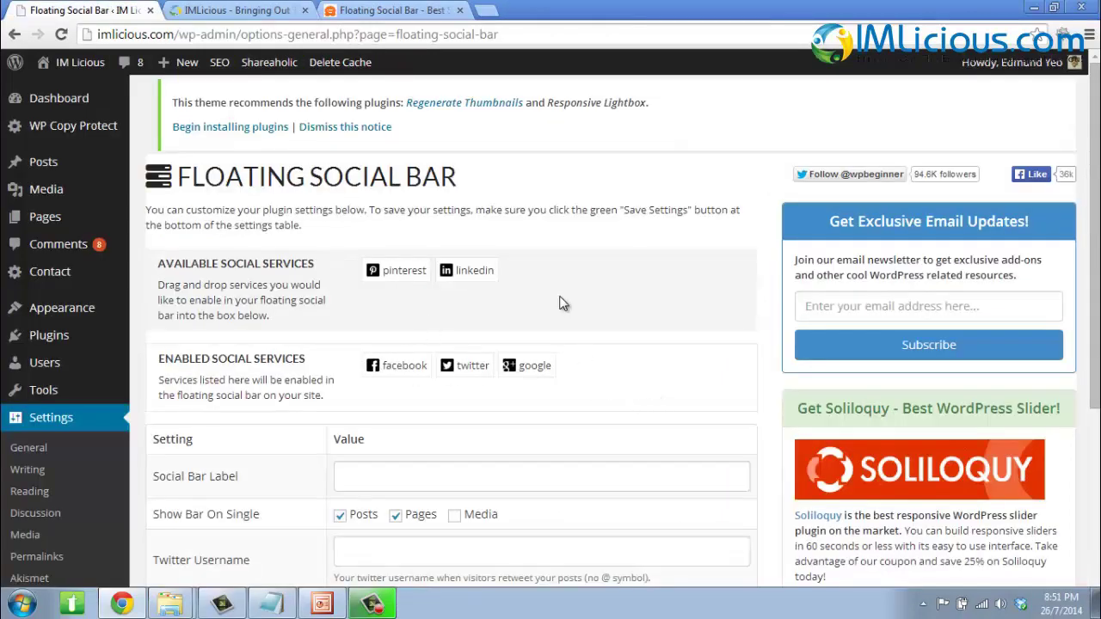
{"action": "key", "text": "ctrl+Tab"}
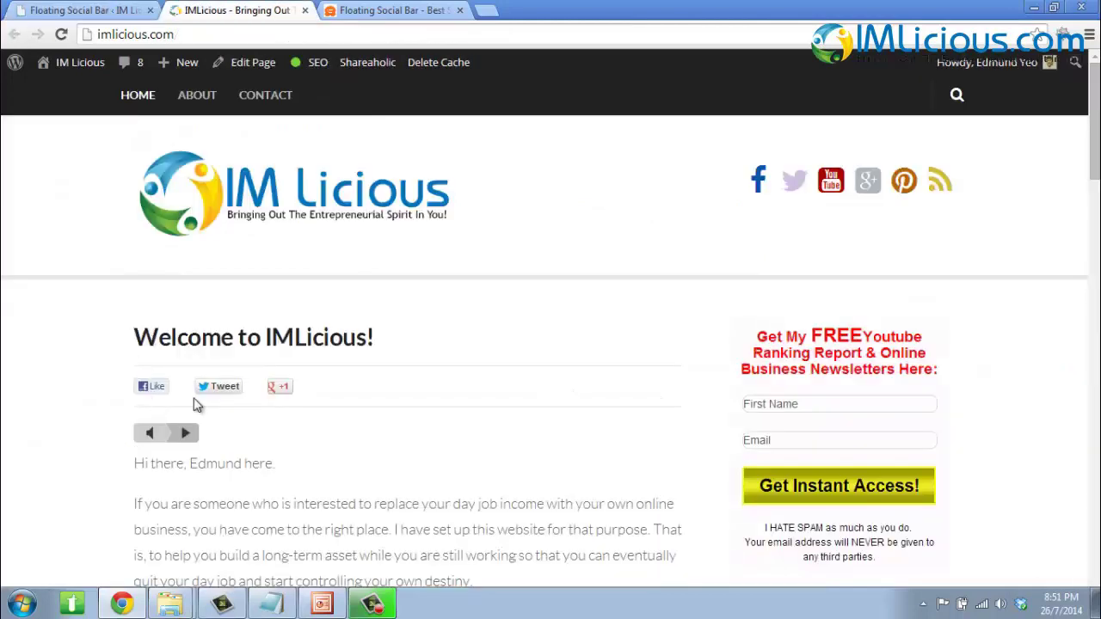
Enable the LinkedIn and Pinterest services, save the settings, and reload the homepage to check the share bar.
{"action": "key", "text": "ctrl+shift+Tab"}
{"action": "left_click_drag", "start_coordinate": [472, 275], "coordinate": [599, 363]}
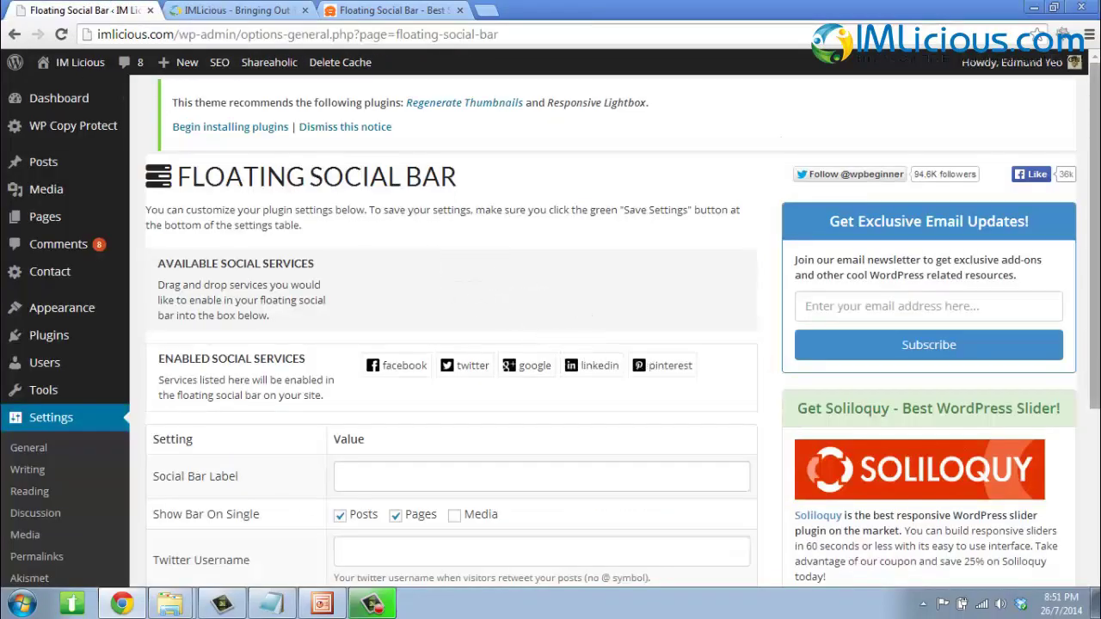
{"action": "scroll", "coordinate": [784, 361], "scroll_direction": "down", "scroll_amount": 4}
{"action": "left_click", "coordinate": [191, 535]}
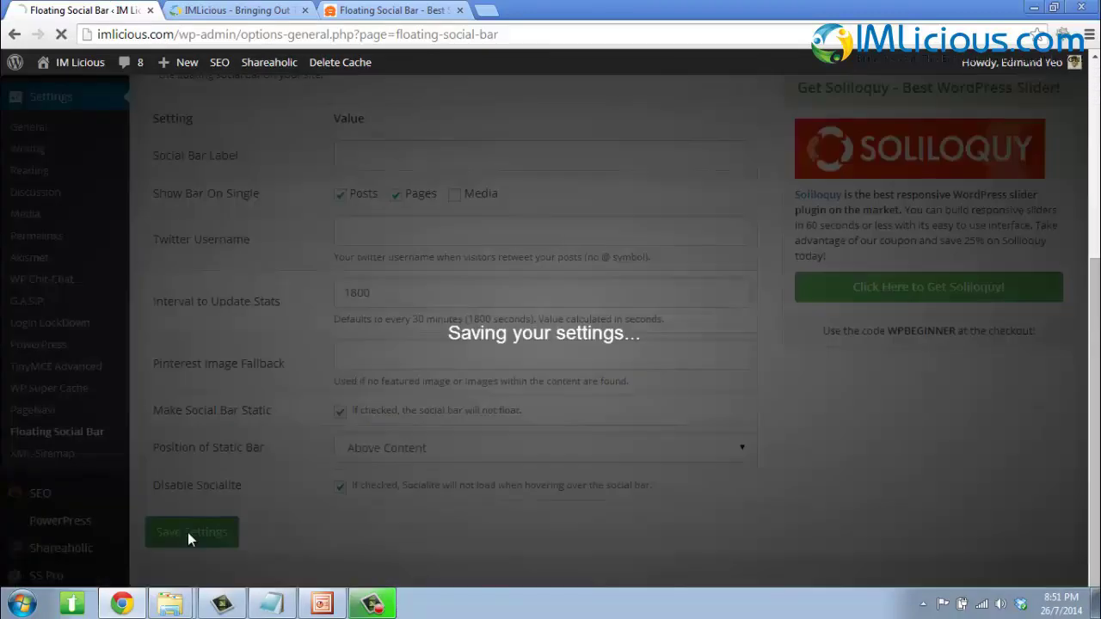
{"action": "left_click", "coordinate": [237, 10]}
{"action": "left_click", "coordinate": [61, 35]}
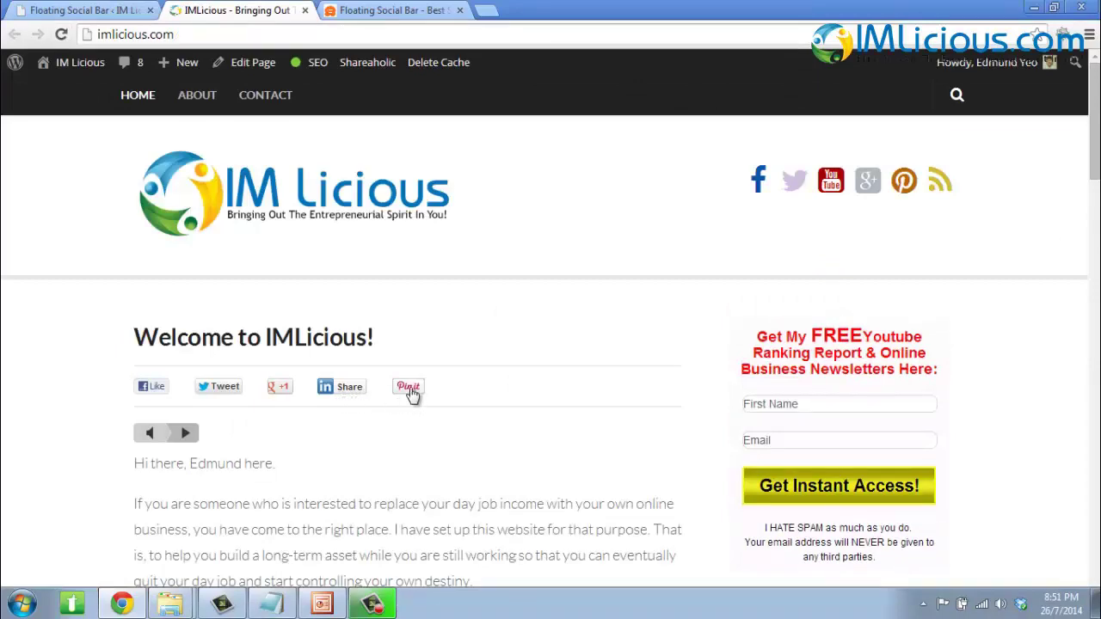
Reorder the enabled services as Twitter, Facebook, LinkedIn, Google, Pinterest, save the settings, and check the order on the homepage.
{"action": "left_click", "coordinate": [83, 10]}
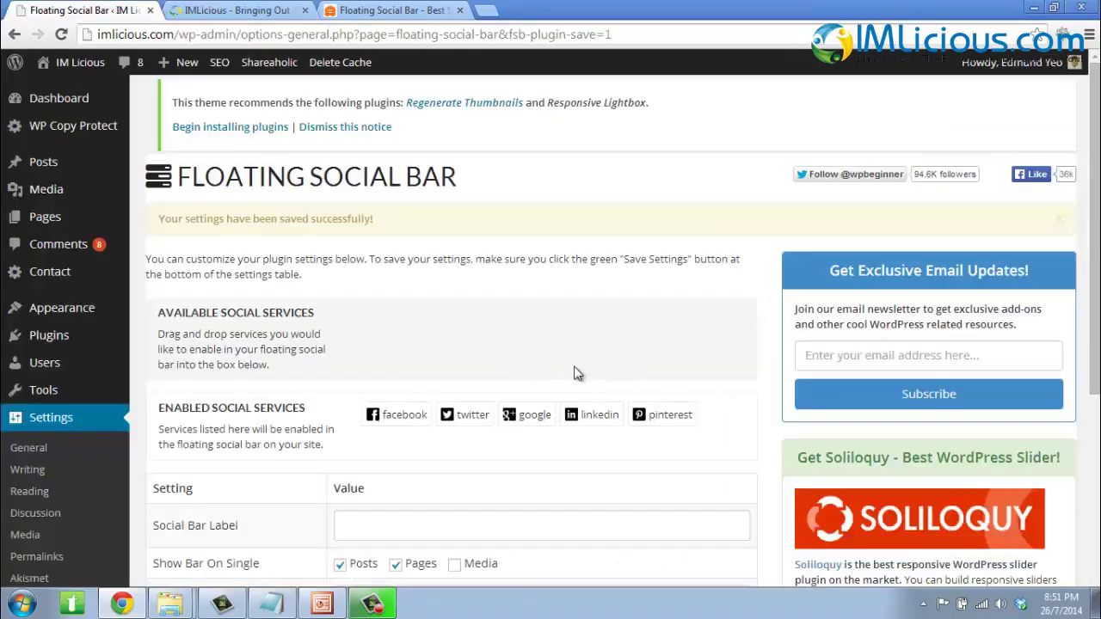
{"action": "left_click_drag", "start_coordinate": [449, 418], "coordinate": [370, 415]}
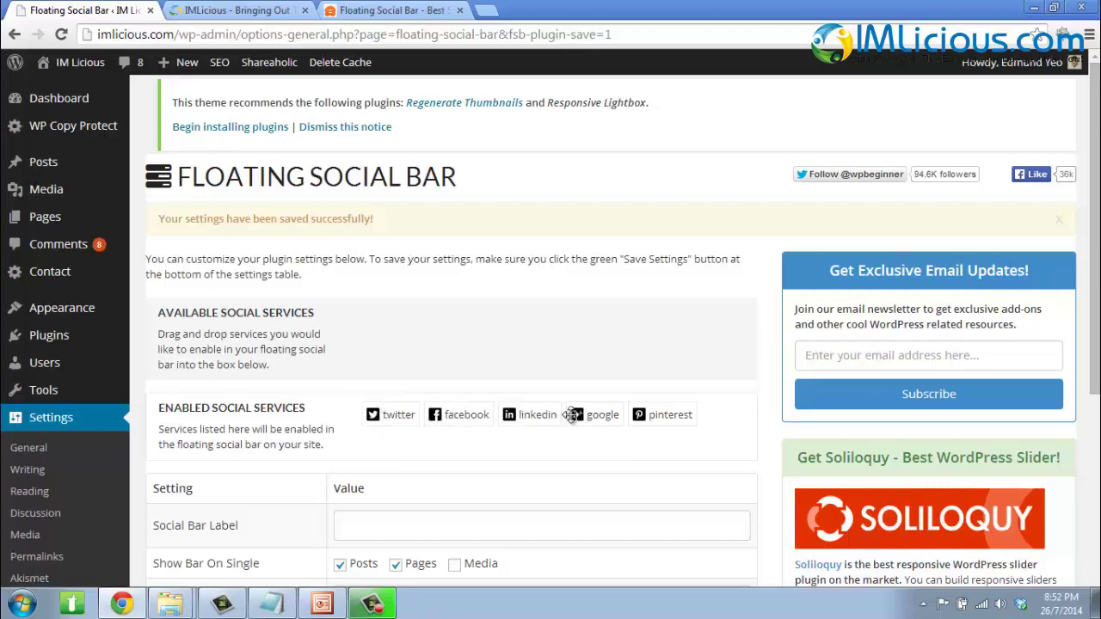
{"action": "scroll", "coordinate": [551, 344], "scroll_direction": "down", "scroll_amount": 2}
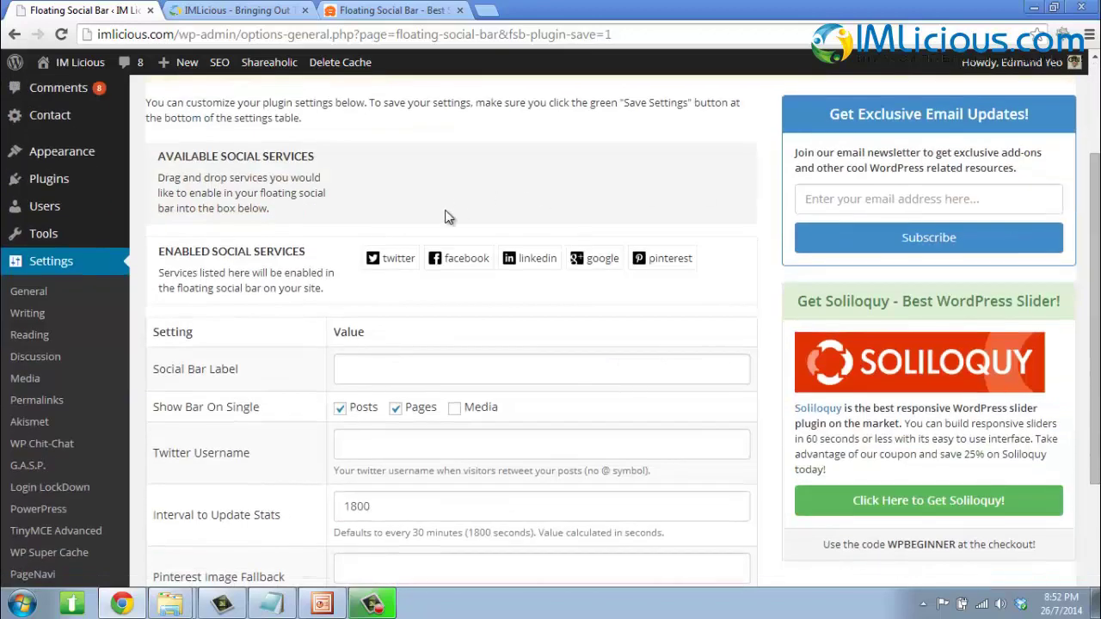
{"action": "scroll", "coordinate": [140, 545], "scroll_direction": "down", "scroll_amount": 2}
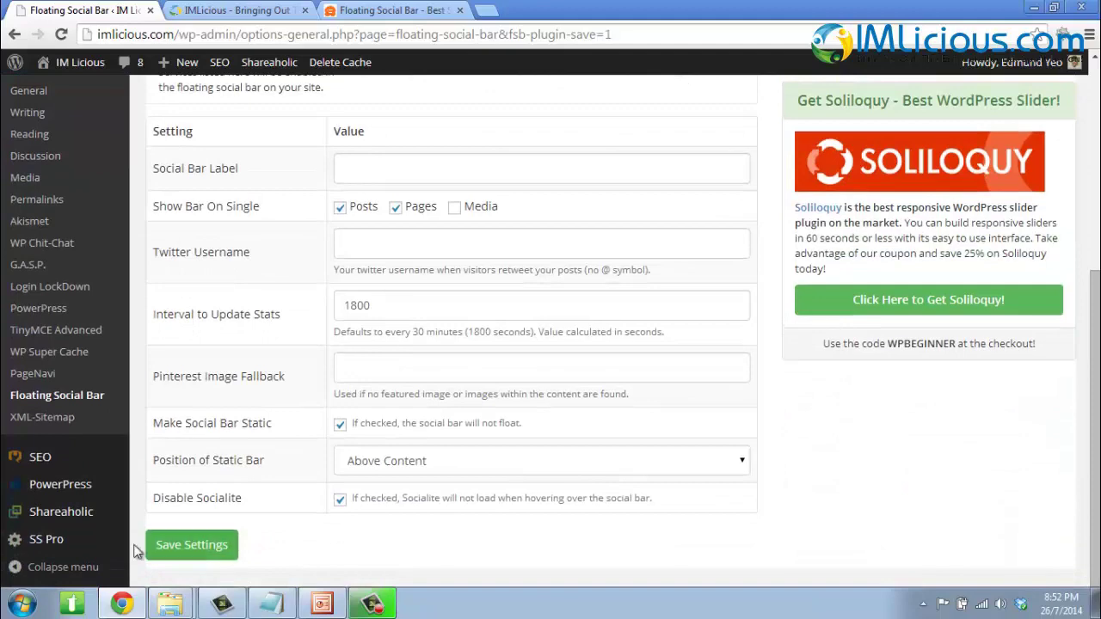
{"action": "left_click", "coordinate": [216, 555]}
{"action": "left_click", "coordinate": [234, 10]}
{"action": "left_click", "coordinate": [79, 62]}
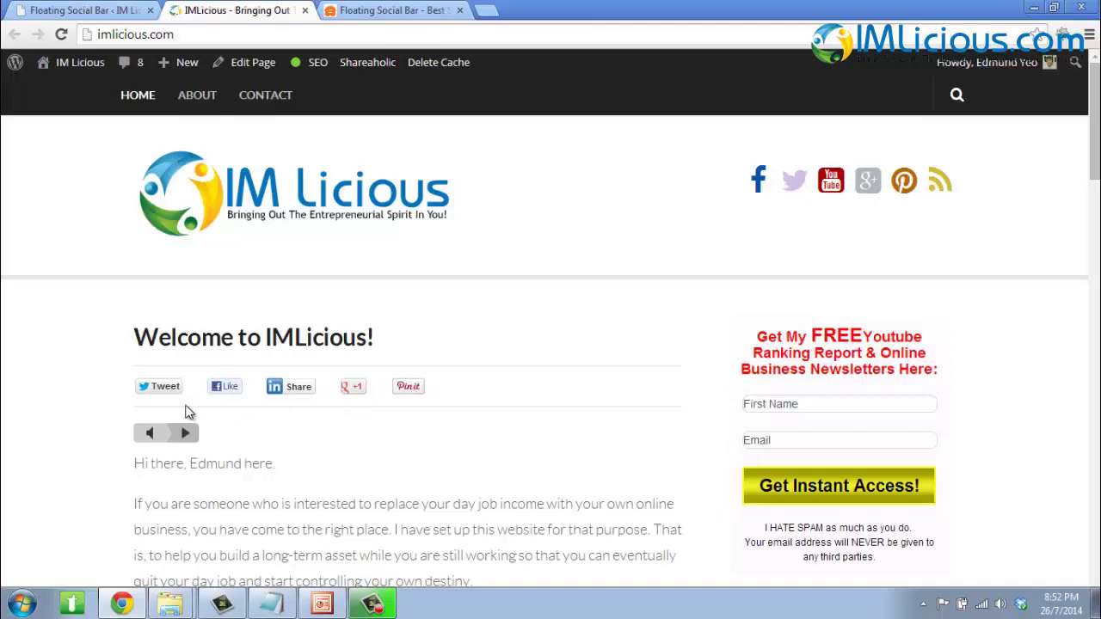
Disable LinkedIn and Pinterest, put Facebook before Twitter, save the settings, and reload the homepage to check the bar.
{"action": "key", "text": "ctrl+shift+Tab"}
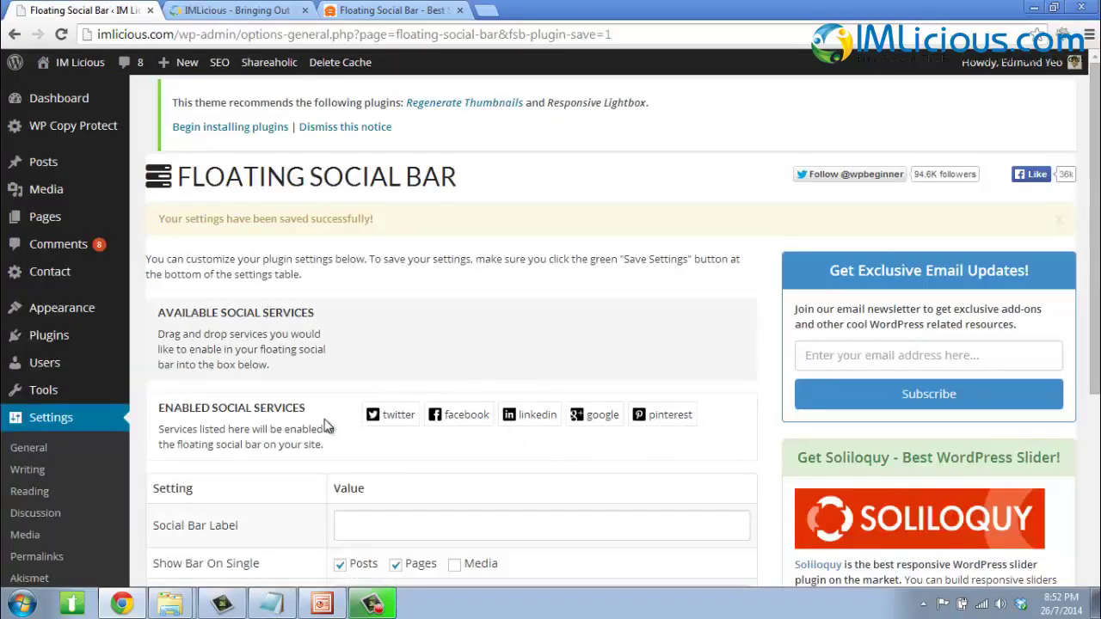
{"action": "left_click_drag", "start_coordinate": [542, 417], "coordinate": [371, 339]}
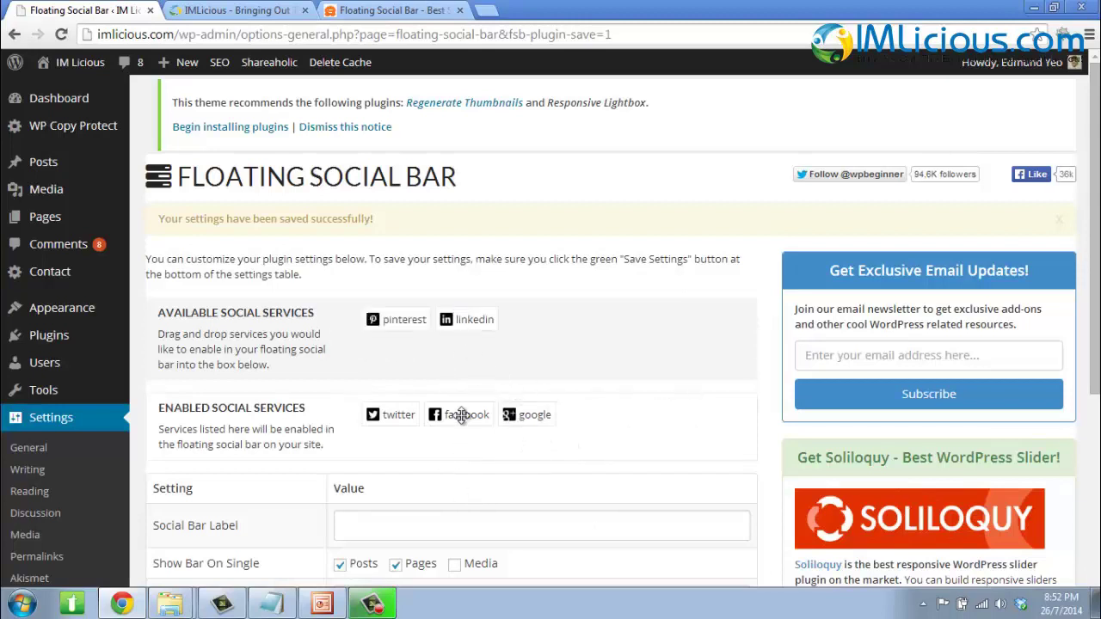
{"action": "left_click_drag", "start_coordinate": [462, 415], "coordinate": [361, 418]}
{"action": "scroll", "coordinate": [1056, 247], "scroll_direction": "down", "scroll_amount": 4}
{"action": "left_click", "coordinate": [192, 568]}
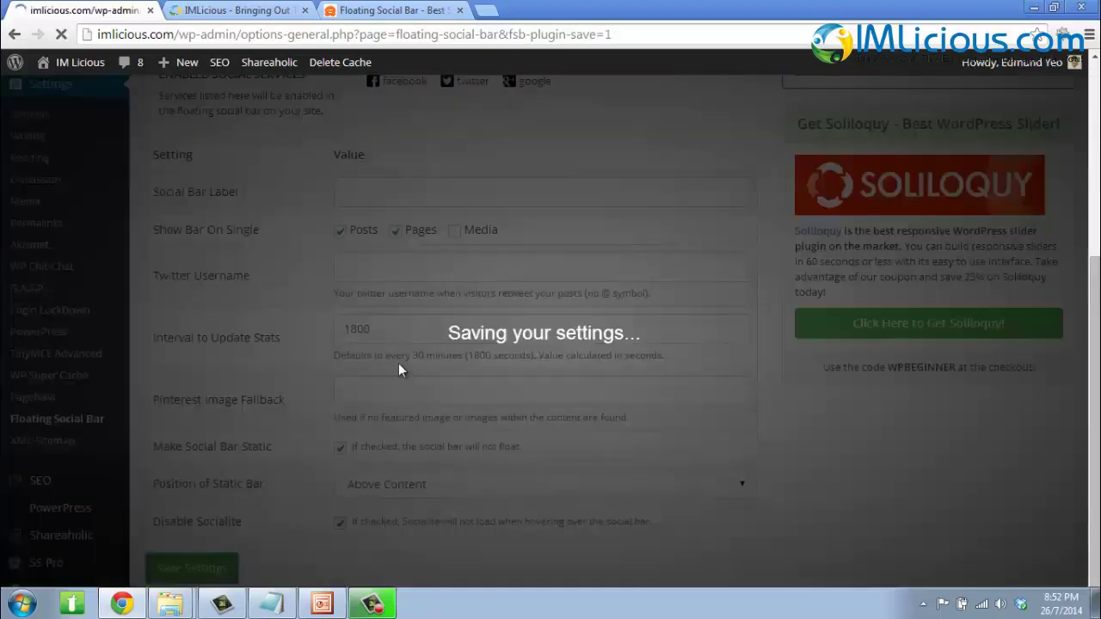
{"action": "left_click", "coordinate": [236, 11]}
{"action": "left_click", "coordinate": [61, 35]}
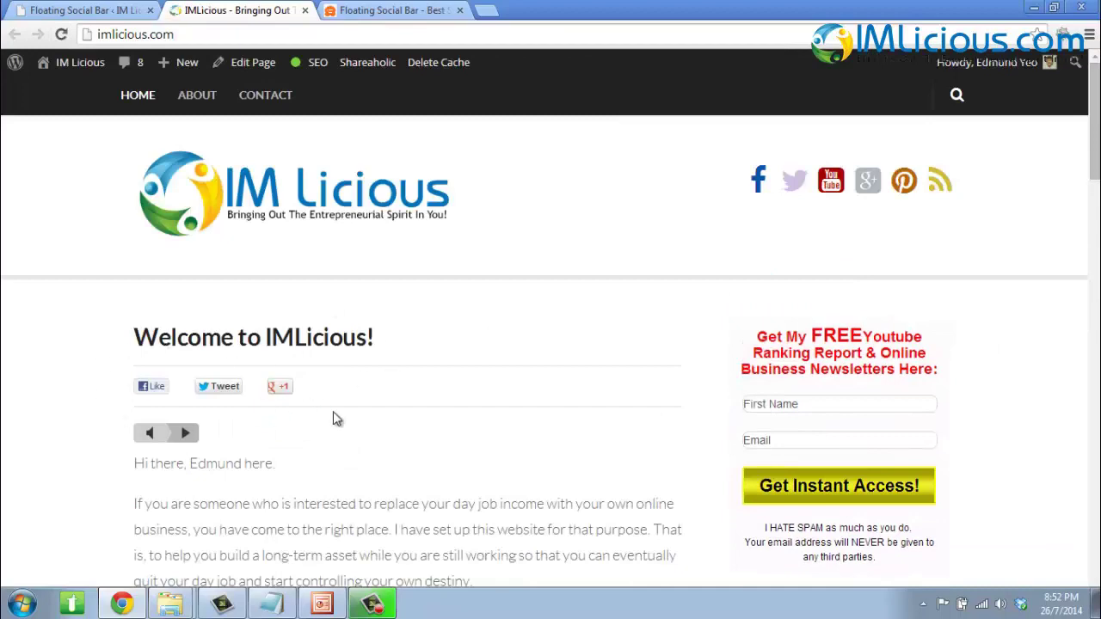
Set the Social Bar Label to "Share This Post", save the settings, and reload the homepage to check the label.
{"action": "key", "text": "ctrl+shift+Tab"}
{"action": "scroll", "coordinate": [258, 422], "scroll_direction": "down", "scroll_amount": 1}
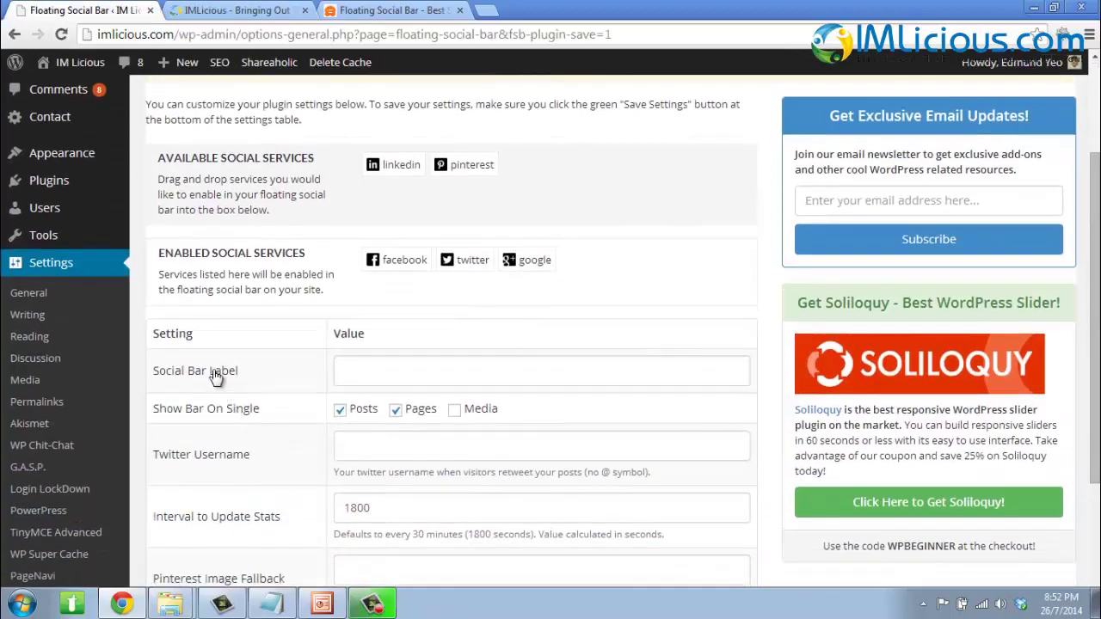
{"action": "left_click", "coordinate": [409, 369]}
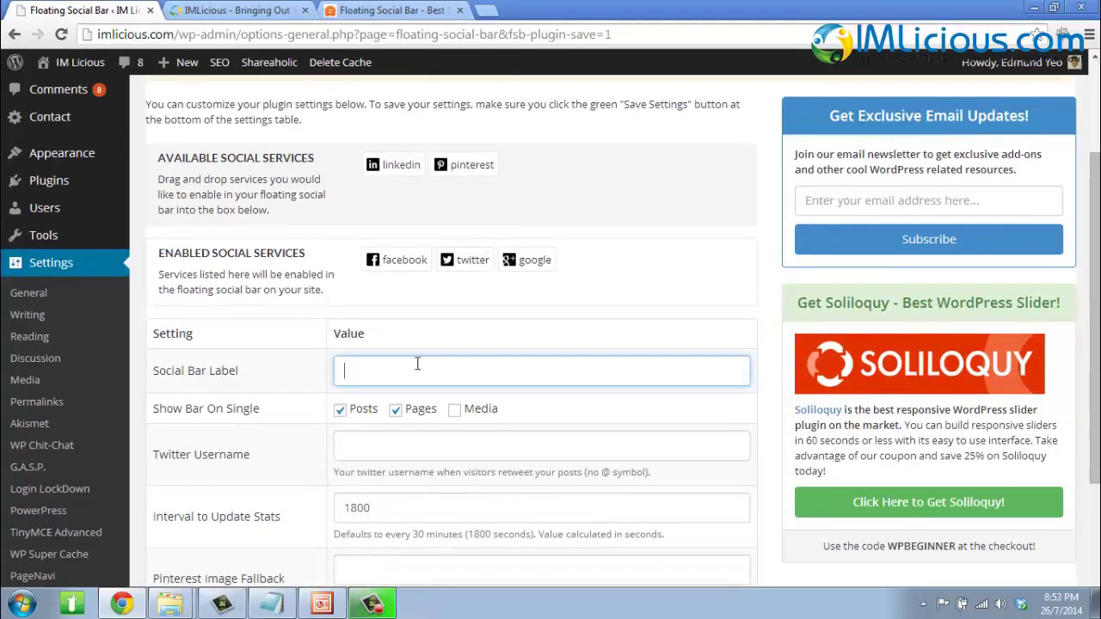
{"action": "key", "text": "ctrl+Tab"}
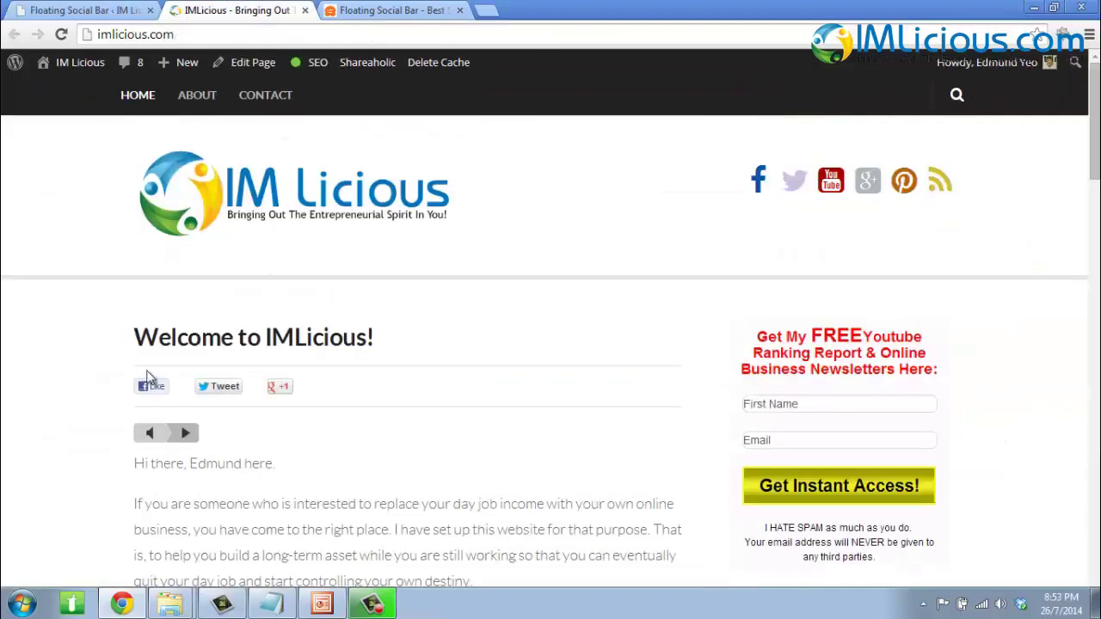
{"action": "left_click", "coordinate": [69, 9]}
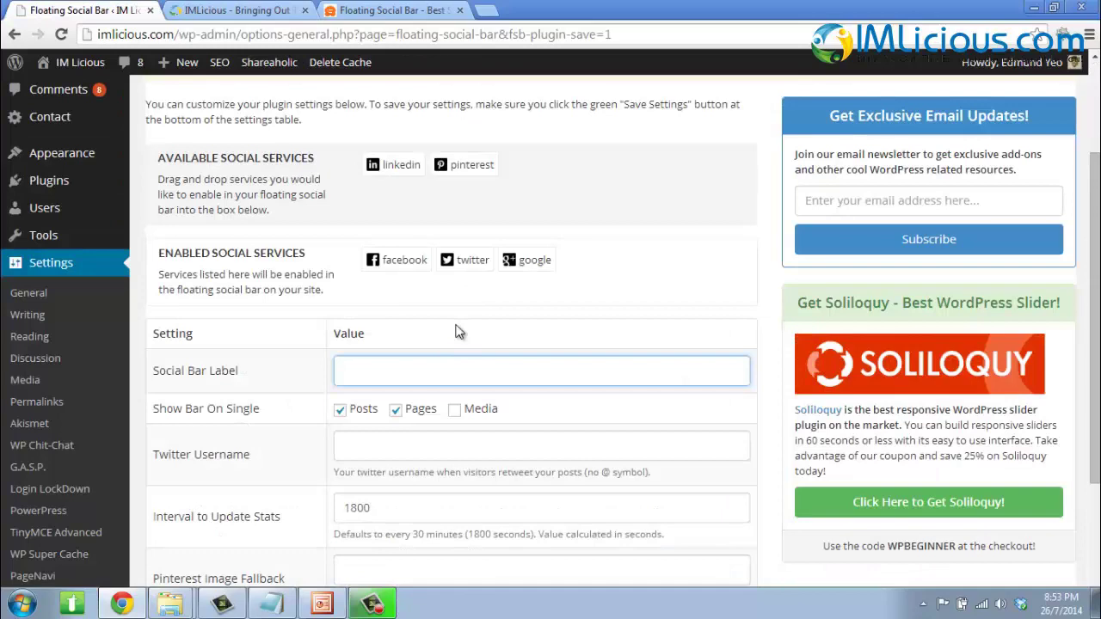
{"action": "type", "text": "Share This Post"}
{"action": "scroll", "coordinate": [456, 331], "scroll_direction": "down", "scroll_amount": 2}
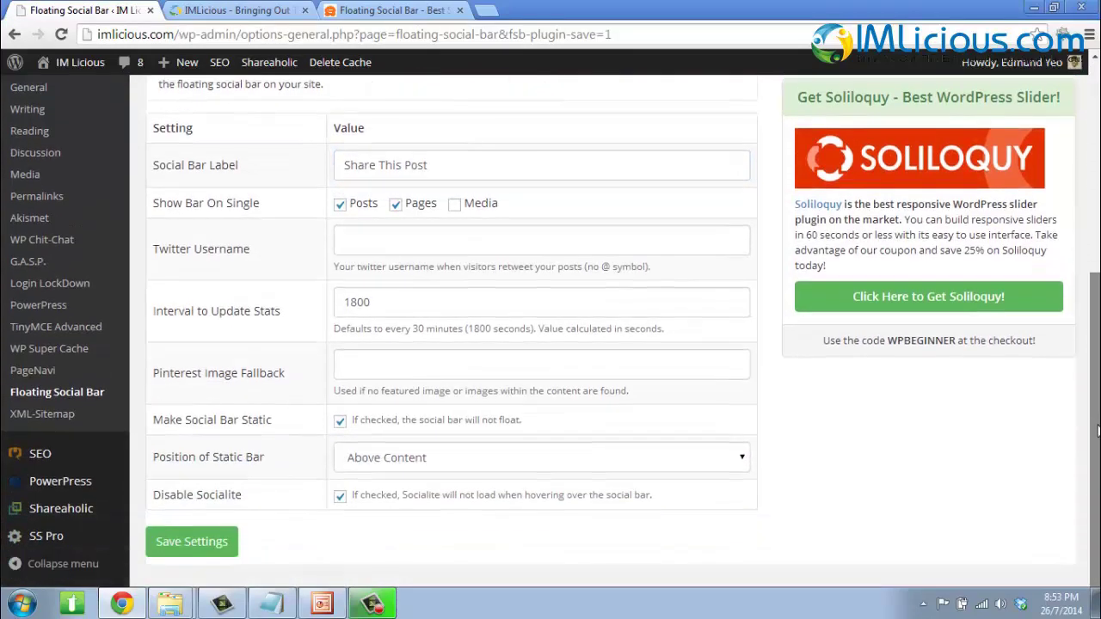
{"action": "left_click", "coordinate": [194, 549]}
{"action": "left_click", "coordinate": [238, 9]}
{"action": "left_click", "coordinate": [62, 35]}
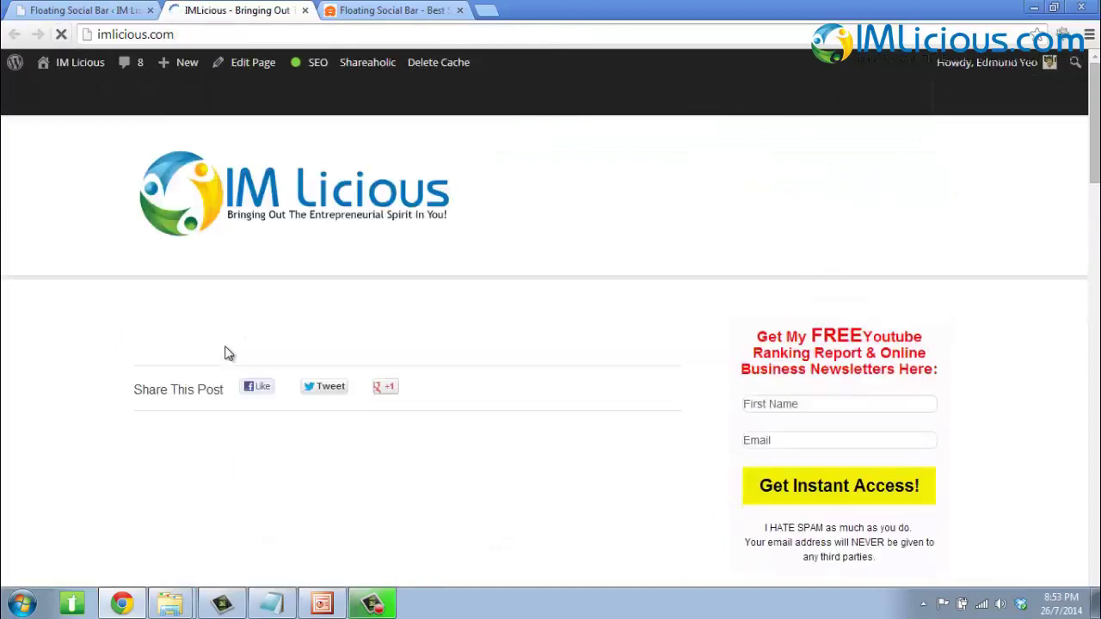
Clear the Social Bar Label, save the settings, and reload the homepage to check the bar.
{"action": "key", "text": "ctrl+shift+Tab"}
{"action": "left_click_drag", "start_coordinate": [451, 525], "coordinate": [295, 525]}
{"action": "key", "text": "BackSpace"}
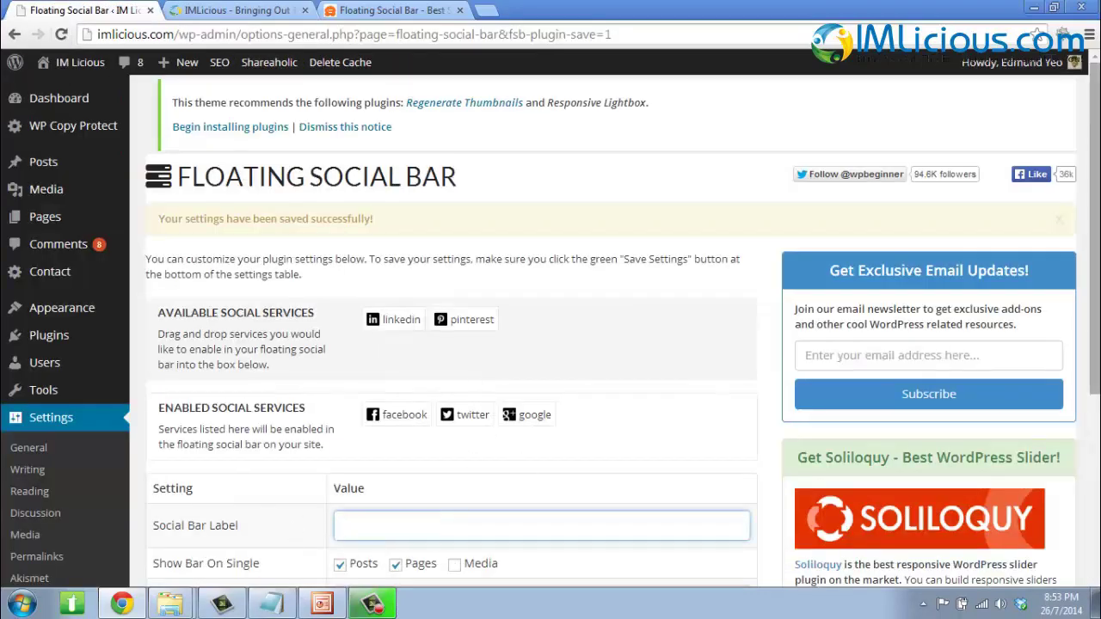
{"action": "scroll", "coordinate": [516, 516], "scroll_direction": "down", "scroll_amount": 4}
{"action": "left_click", "coordinate": [191, 552]}
{"action": "left_click", "coordinate": [239, 11]}
{"action": "left_click", "coordinate": [60, 35]}
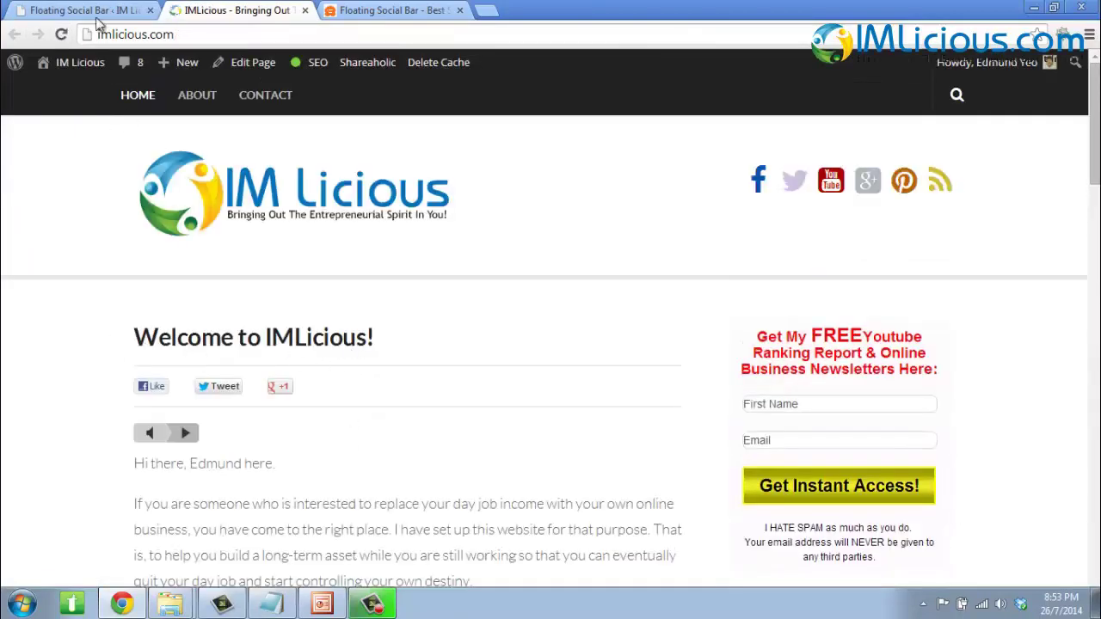
Turn off the bar for single Pages, save the settings, and check the homepage and the WordPress theme blog post.
{"action": "left_click", "coordinate": [97, 12]}
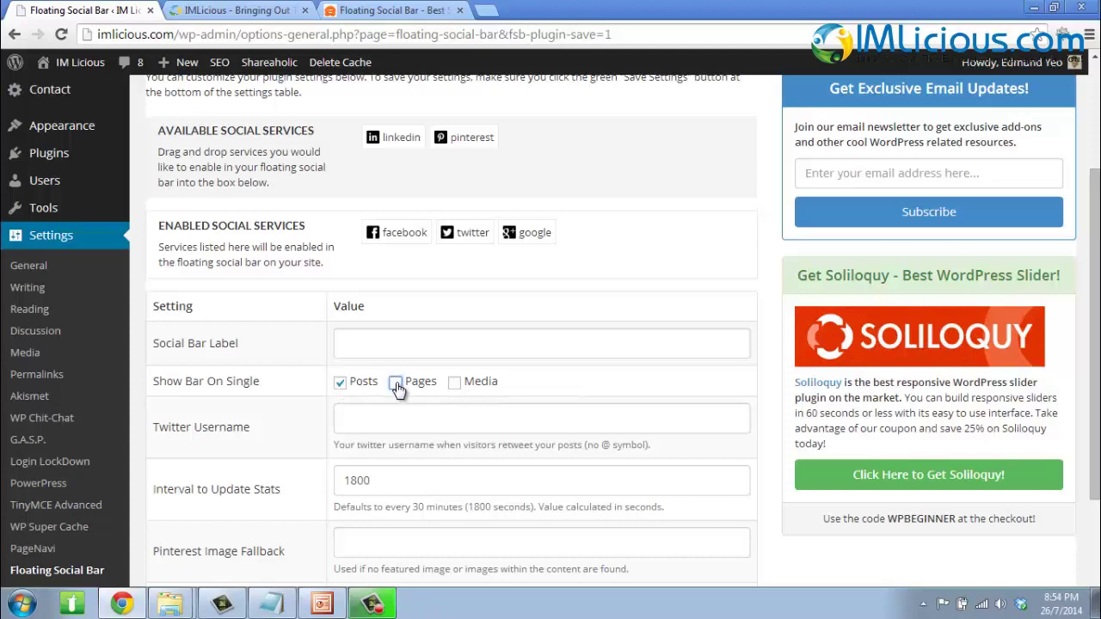
{"action": "scroll", "coordinate": [396, 389], "scroll_direction": "down", "scroll_amount": 2}
{"action": "left_click", "coordinate": [187, 540]}
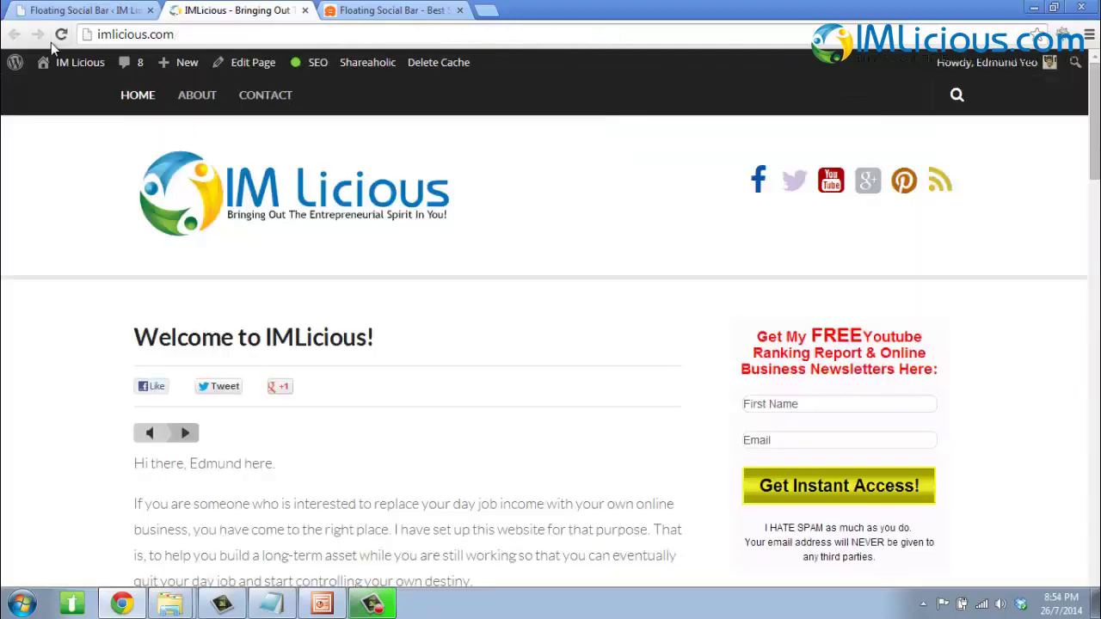
{"action": "left_click", "coordinate": [51, 41]}
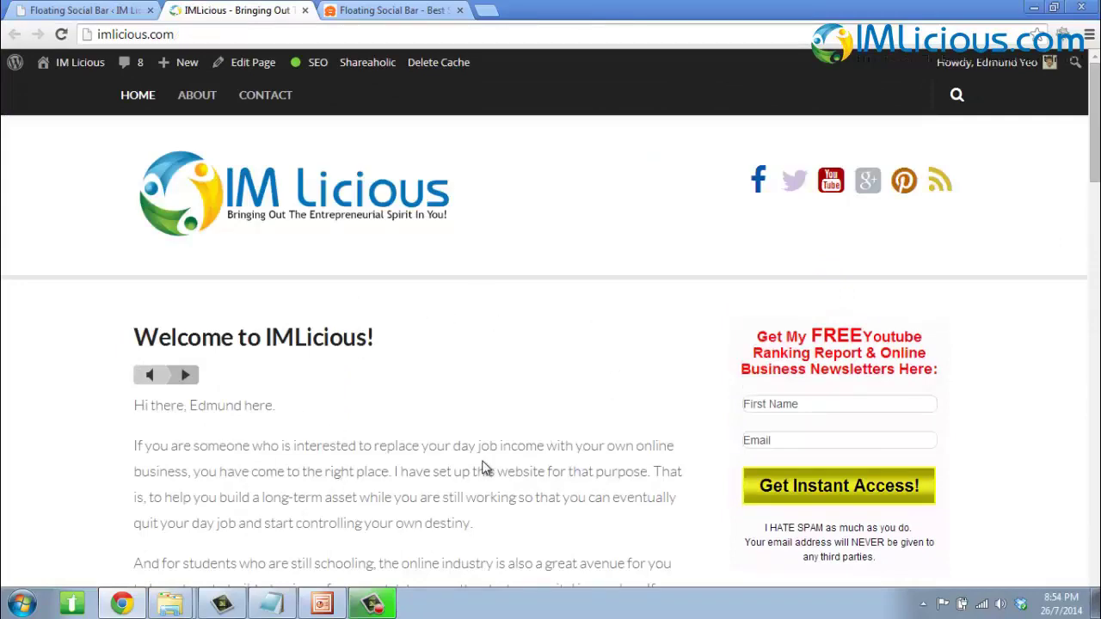
{"action": "scroll", "coordinate": [456, 434], "scroll_direction": "down", "scroll_amount": 8}
{"action": "left_click", "coordinate": [768, 377]}
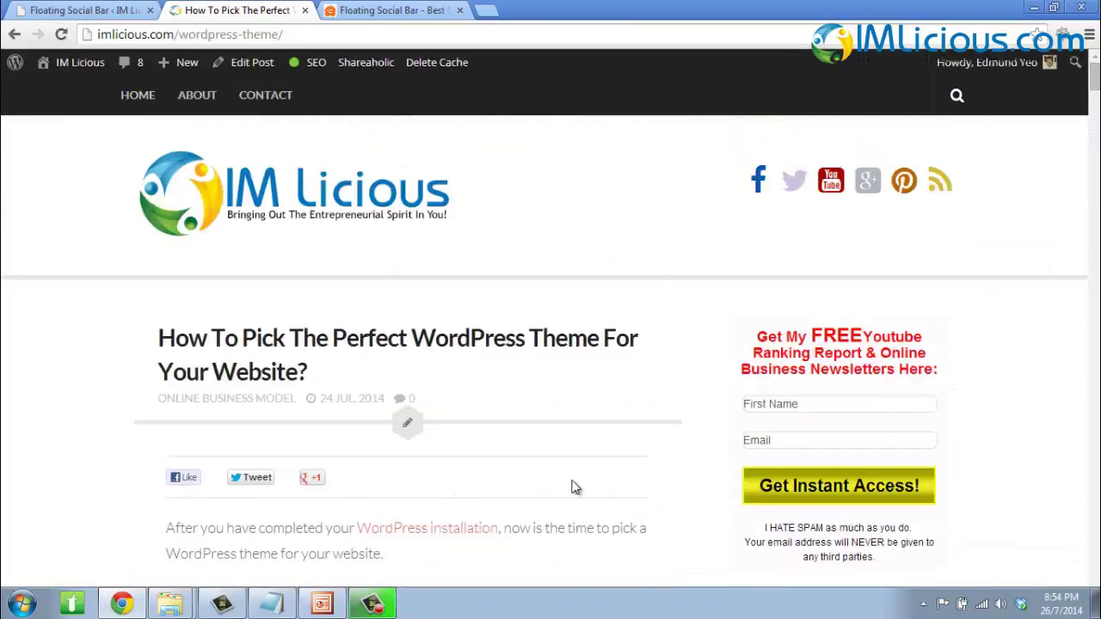
Turn the bar back on for single Pages and open the Twitter Username for editing.
{"action": "key", "text": "ctrl+shift+Tab"}
{"action": "left_click", "coordinate": [395, 415]}
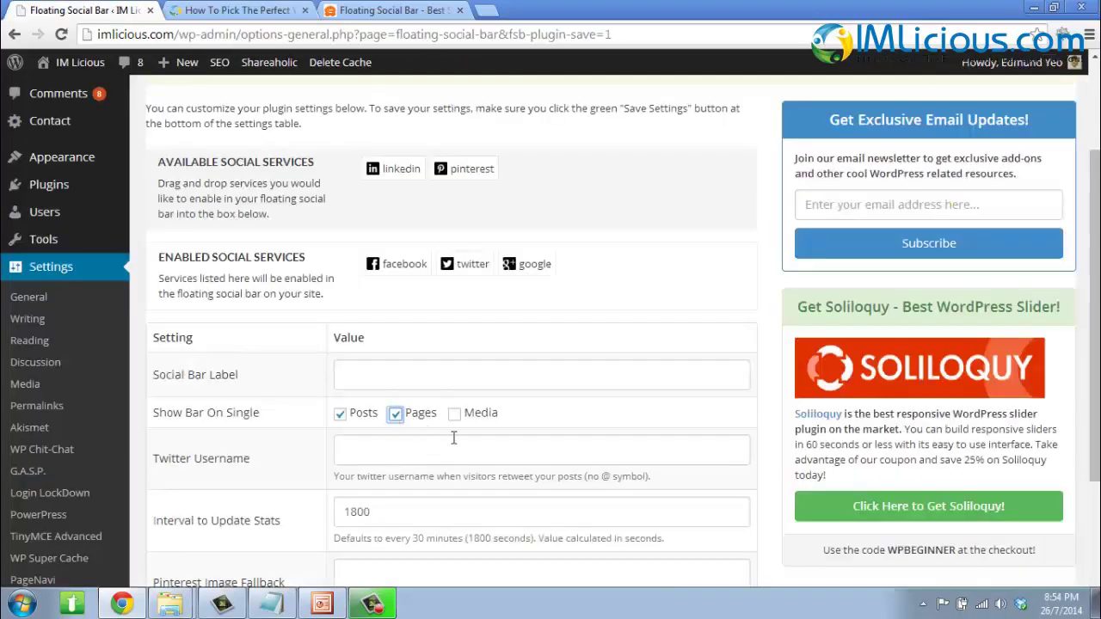
{"action": "scroll", "coordinate": [453, 439], "scroll_direction": "down", "scroll_amount": 1}
{"action": "left_click", "coordinate": [454, 337]}
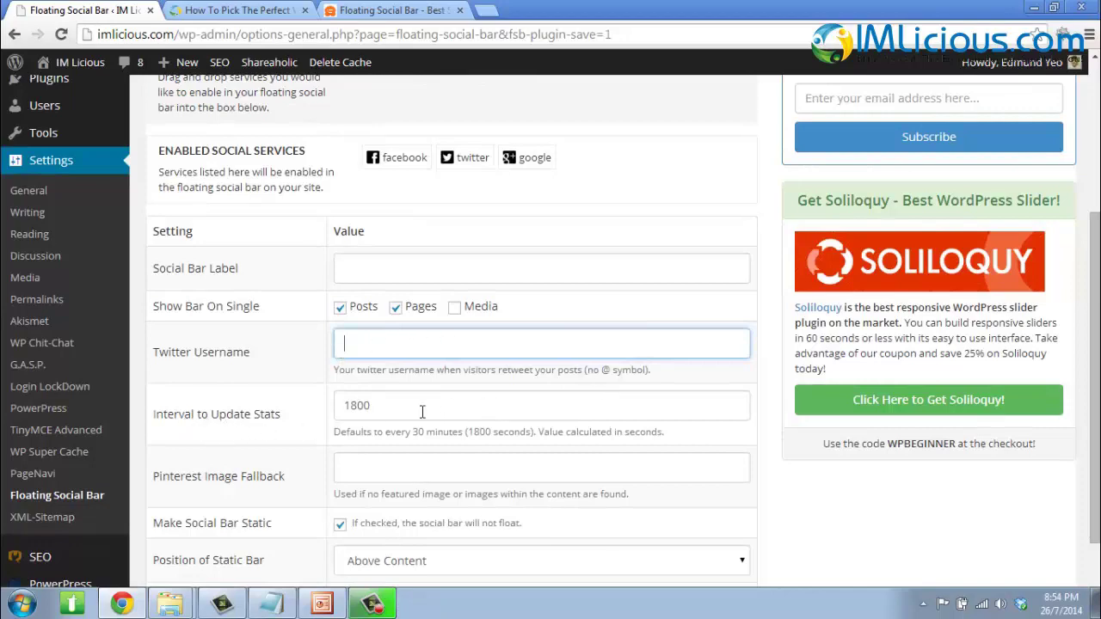
Turn off the static social bar, save the settings, and reload the WordPress theme blog post to check whether the bar floats.
{"action": "scroll", "coordinate": [397, 414], "scroll_direction": "down", "scroll_amount": 1}
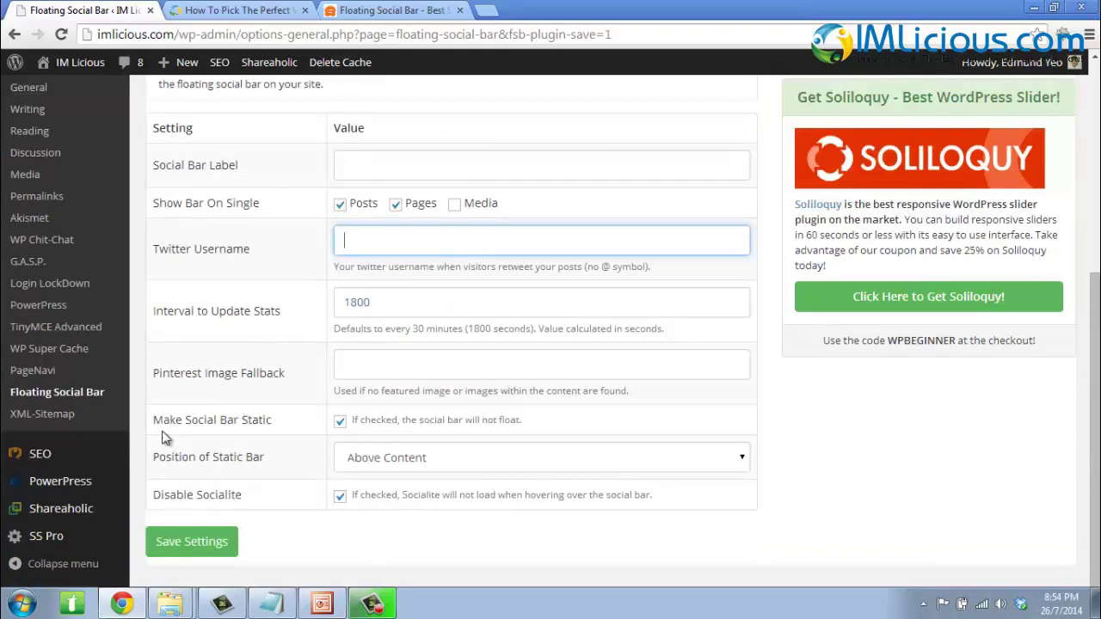
{"action": "left_click", "coordinate": [237, 10]}
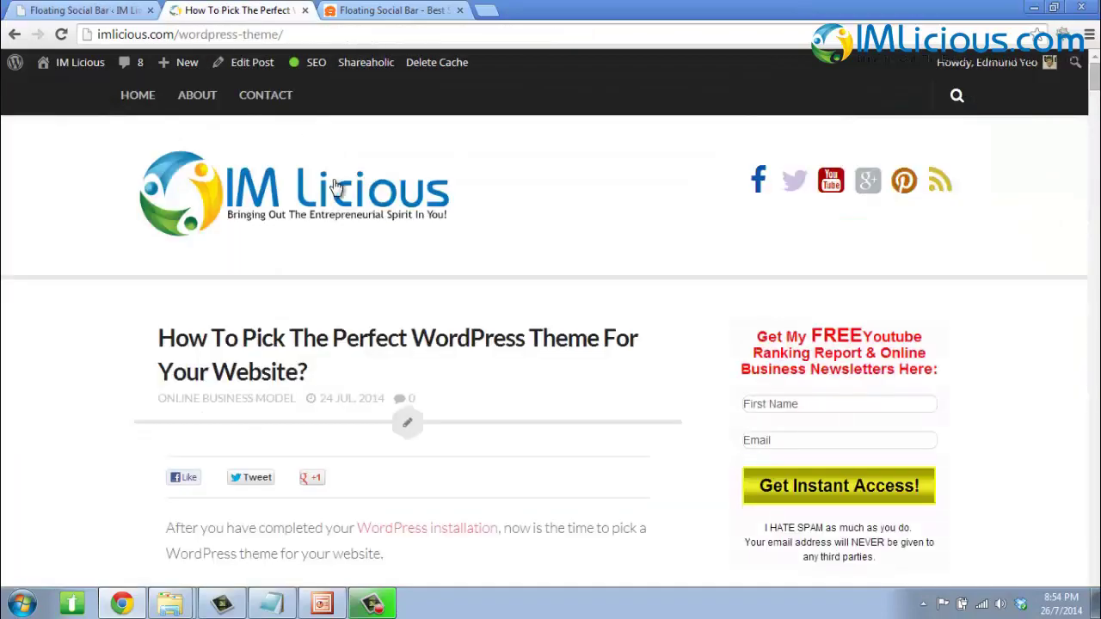
{"action": "mouse_move", "coordinate": [1095, 82]}
{"action": "left_mouse_down"}
{"action": "mouse_move", "coordinate": [1095, 144]}
{"action": "mouse_move", "coordinate": [1095, 73]}
{"action": "left_mouse_up"}
{"action": "left_click", "coordinate": [86, 9]}
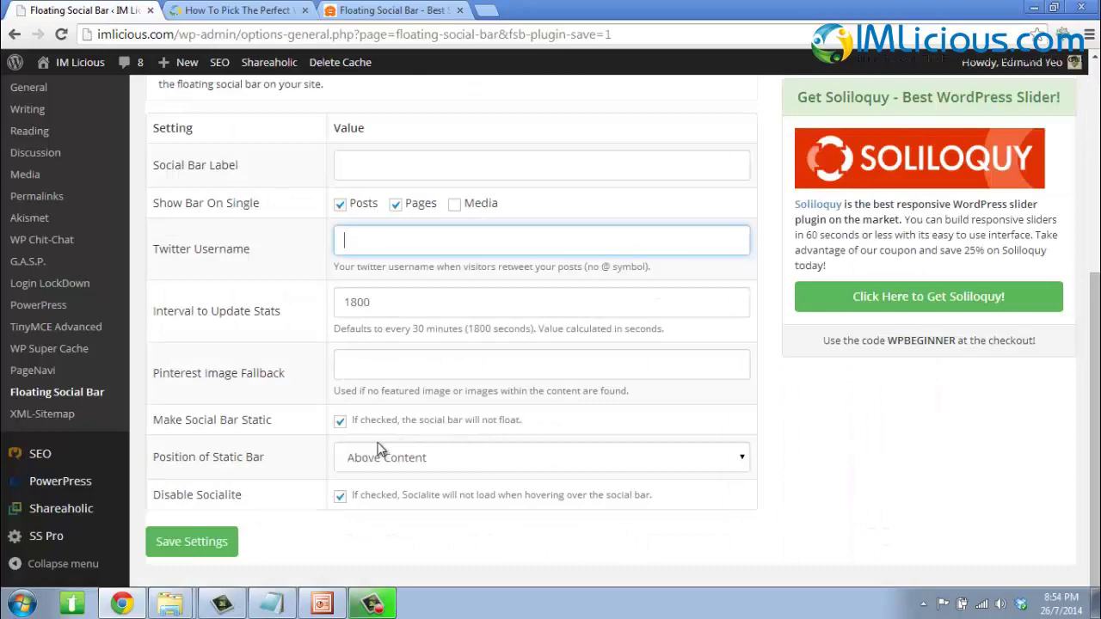
{"action": "left_click", "coordinate": [340, 420]}
{"action": "left_click", "coordinate": [191, 537]}
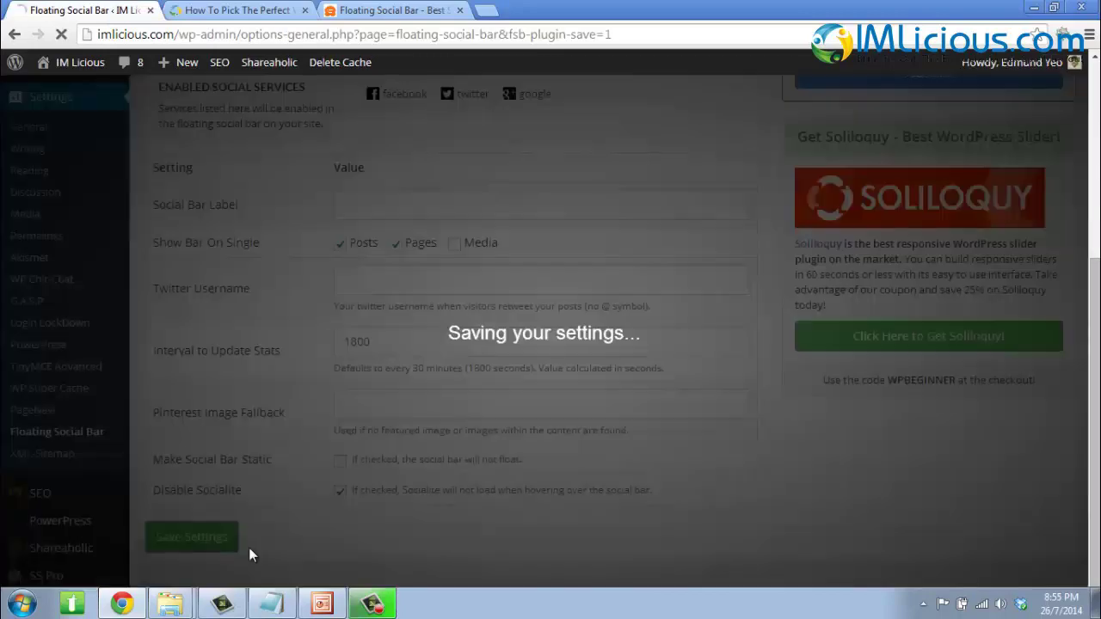
{"action": "left_click", "coordinate": [237, 10]}
{"action": "left_click", "coordinate": [61, 35]}
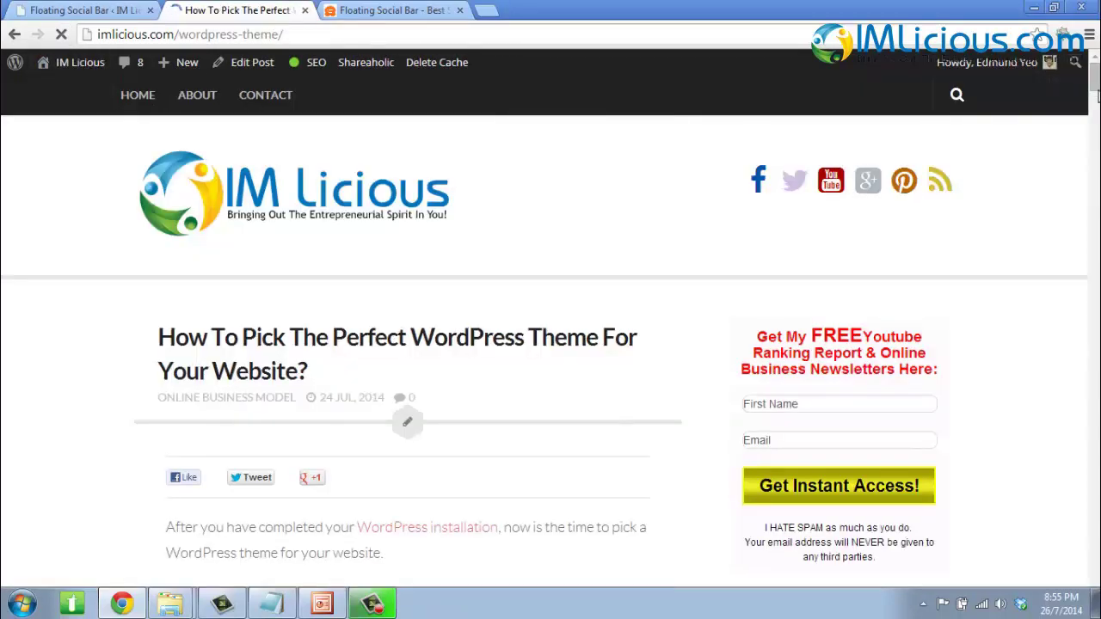
{"action": "left_click_drag", "start_coordinate": [1094, 79], "coordinate": [1093, 126]}
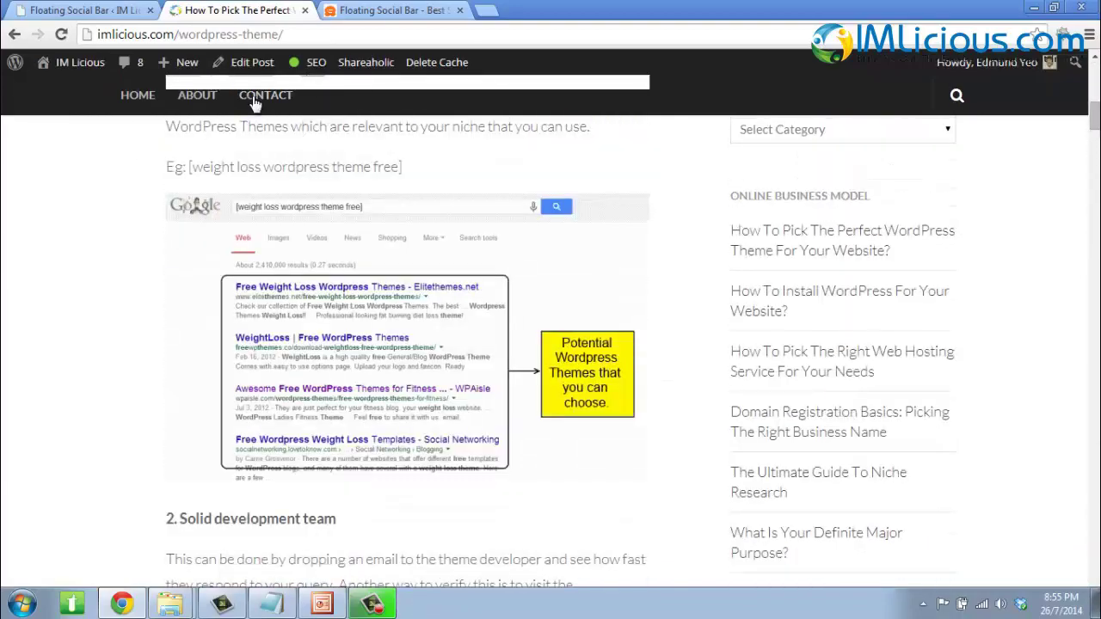
{"action": "scroll", "coordinate": [456, 110], "scroll_direction": "up", "scroll_amount": 1}
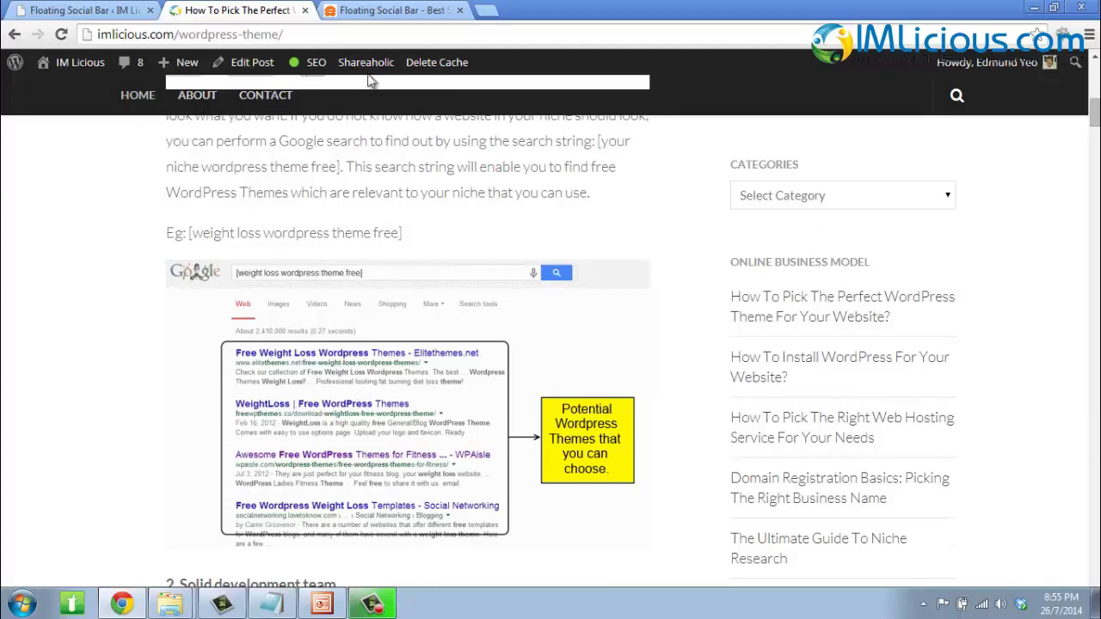
Examine how the floating share bar behaves on WPBeginner's Floating Social Bar article.
{"action": "left_click", "coordinate": [374, 12]}
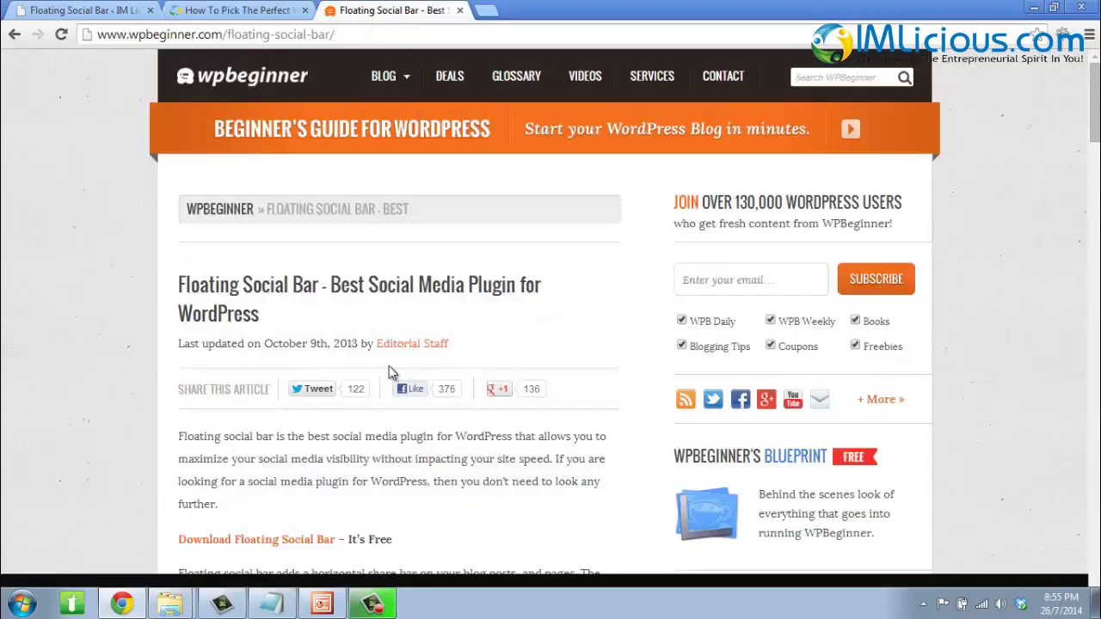
{"action": "scroll", "coordinate": [315, 315], "scroll_direction": "down", "scroll_amount": 1}
{"action": "scroll", "coordinate": [389, 110], "scroll_direction": "down", "scroll_amount": 8}
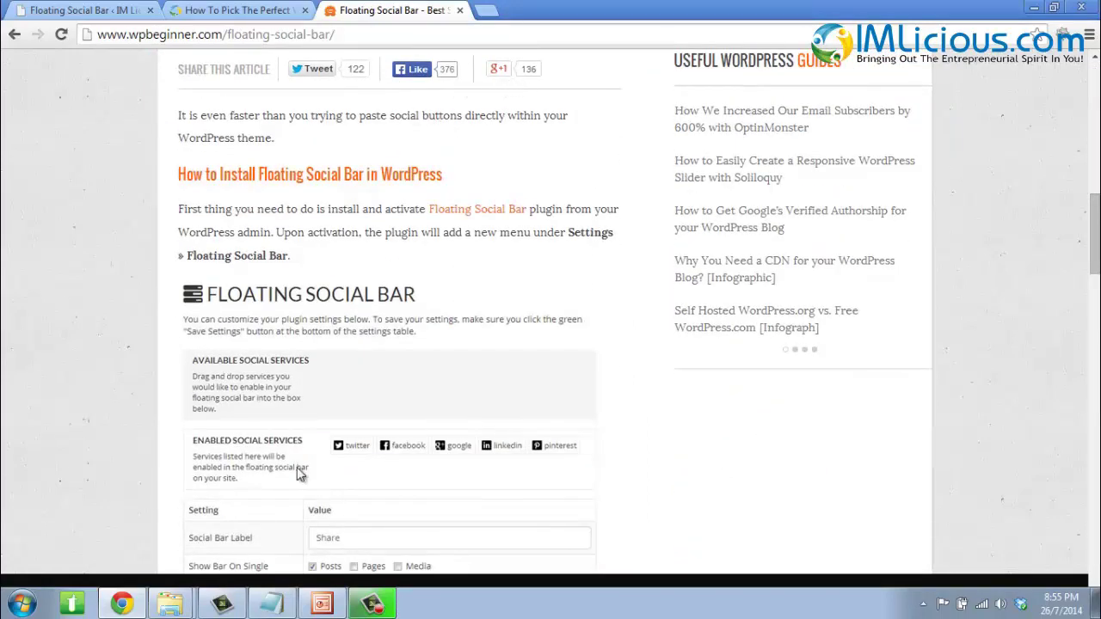
{"action": "left_click_drag", "start_coordinate": [1093, 234], "coordinate": [1094, 131]}
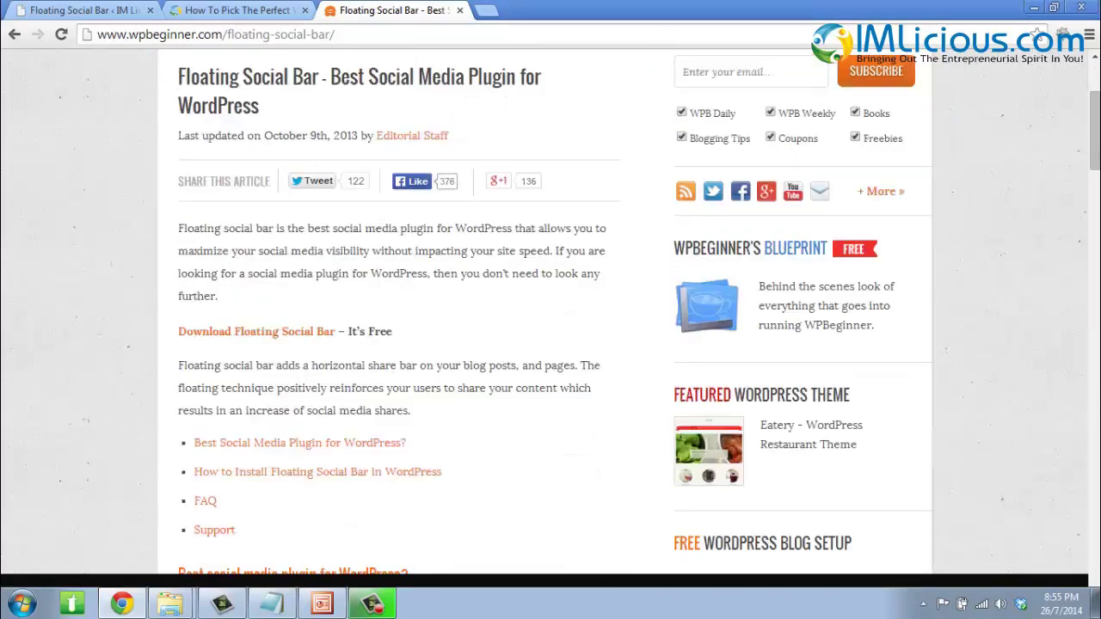
Make the social bar static again, save the settings, and check the bar on the WordPress theme blog post.
{"action": "left_click", "coordinate": [236, 10]}
{"action": "left_click", "coordinate": [86, 11]}
{"action": "scroll", "coordinate": [530, 449], "scroll_direction": "down", "scroll_amount": 4}
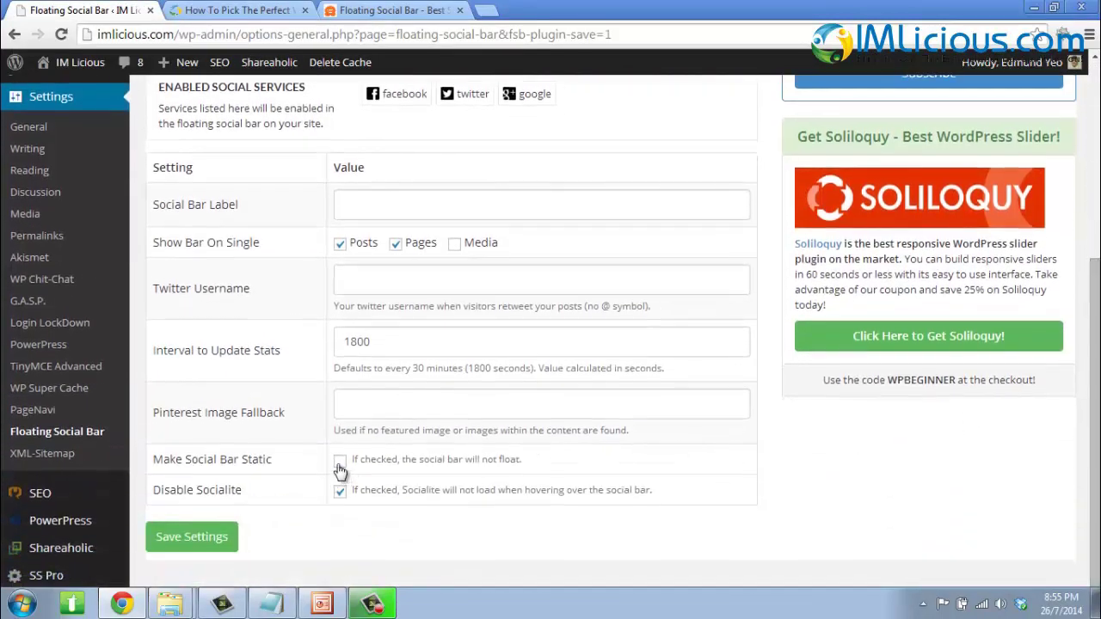
{"action": "left_click", "coordinate": [339, 462]}
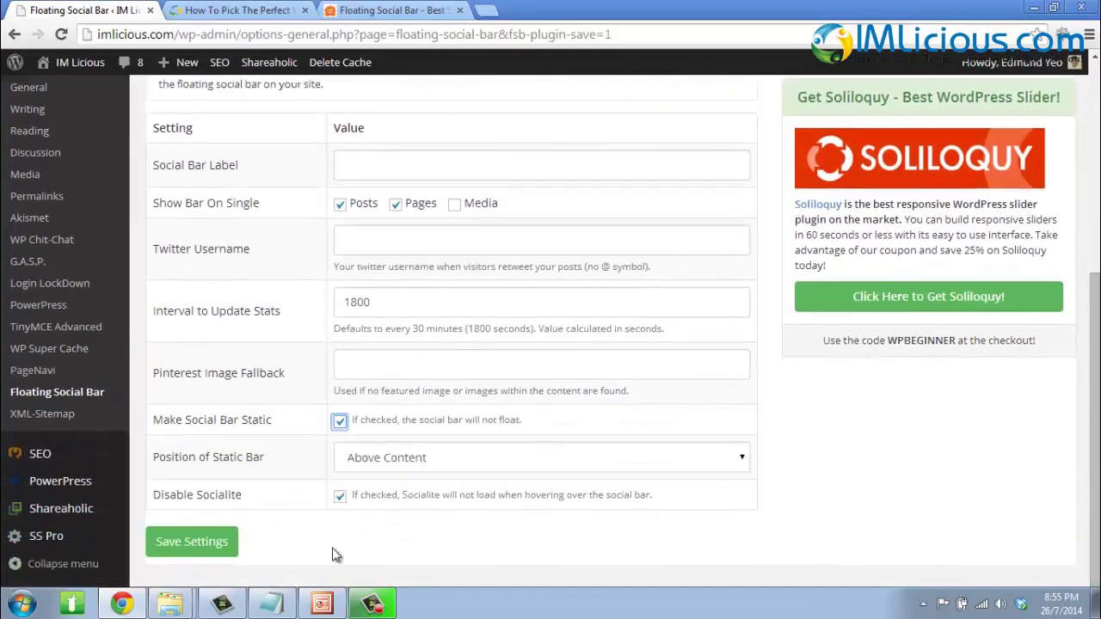
{"action": "left_click", "coordinate": [192, 542]}
{"action": "key", "text": "ctrl+Tab"}
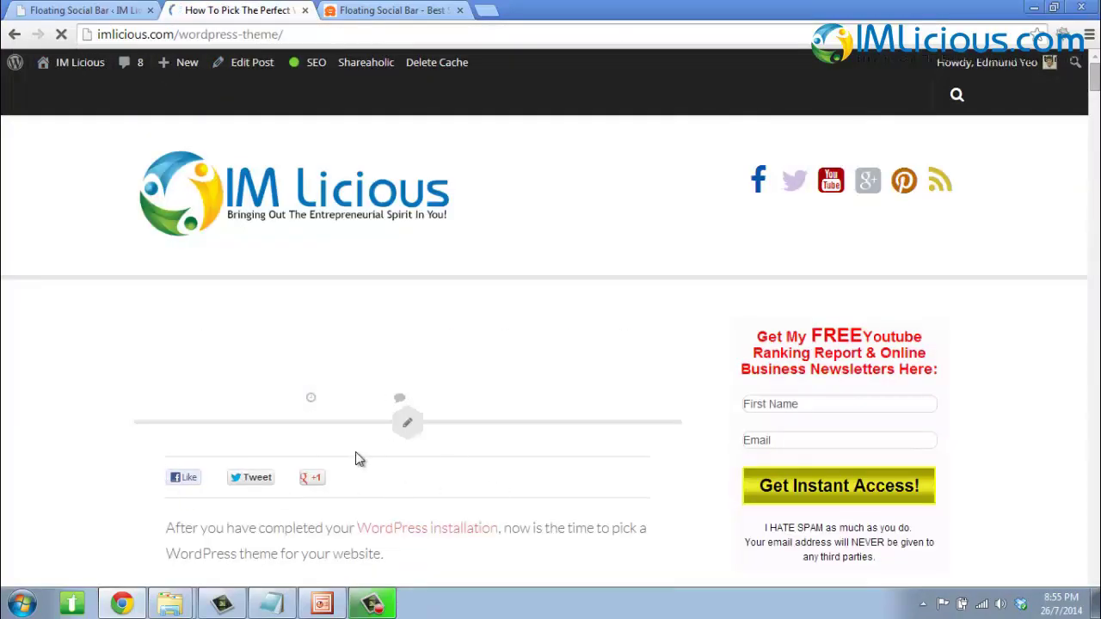
{"action": "scroll", "coordinate": [353, 456], "scroll_direction": "down", "scroll_amount": 10}
{"action": "scroll", "coordinate": [408, 344], "scroll_direction": "down", "scroll_amount": 10}
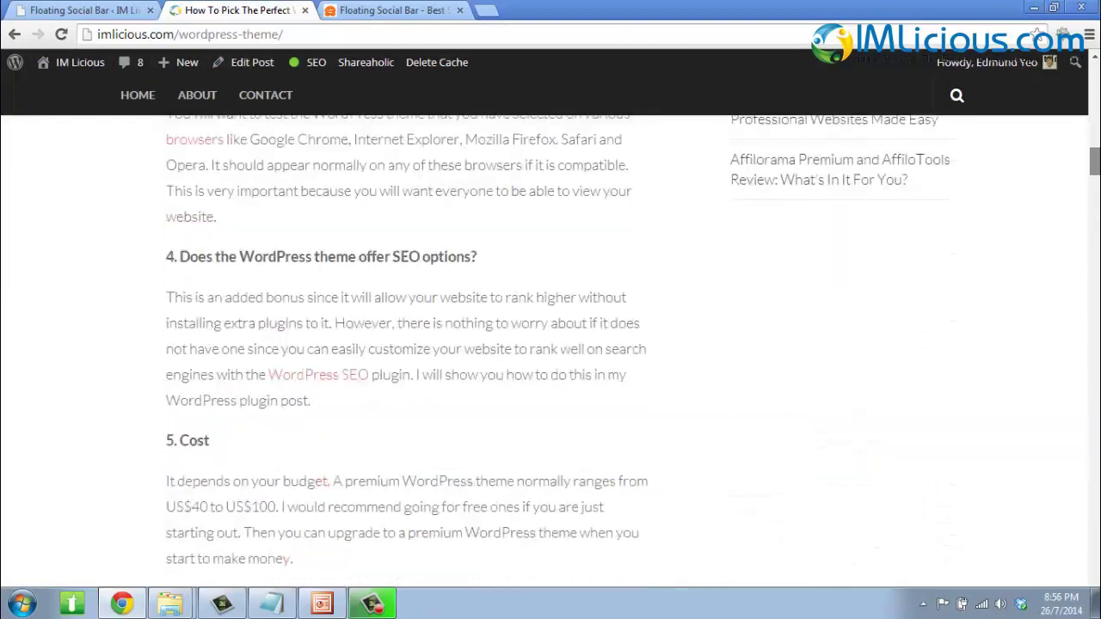
Set the static bar's position to Below Content, save the settings, and check the end of the reloaded blog post.
{"action": "key", "text": "ctrl+shift+Tab"}
{"action": "scroll", "coordinate": [198, 495], "scroll_direction": "down", "scroll_amount": 4}
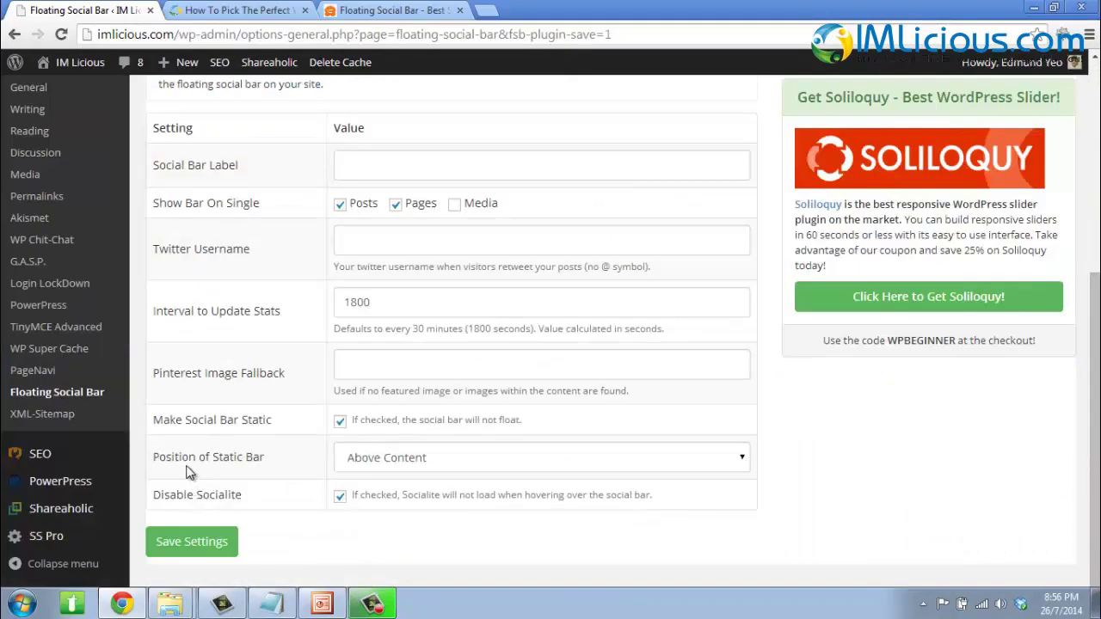
{"action": "left_click", "coordinate": [528, 460]}
{"action": "left_click", "coordinate": [440, 497]}
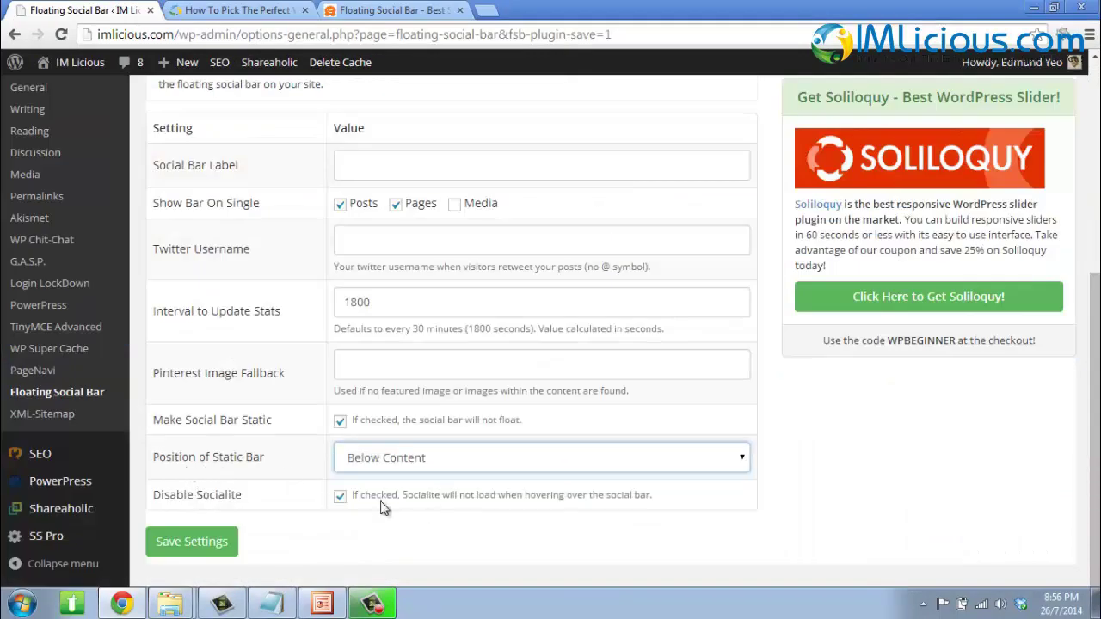
{"action": "left_click", "coordinate": [234, 542]}
{"action": "left_click", "coordinate": [239, 11]}
{"action": "key", "text": "F5"}
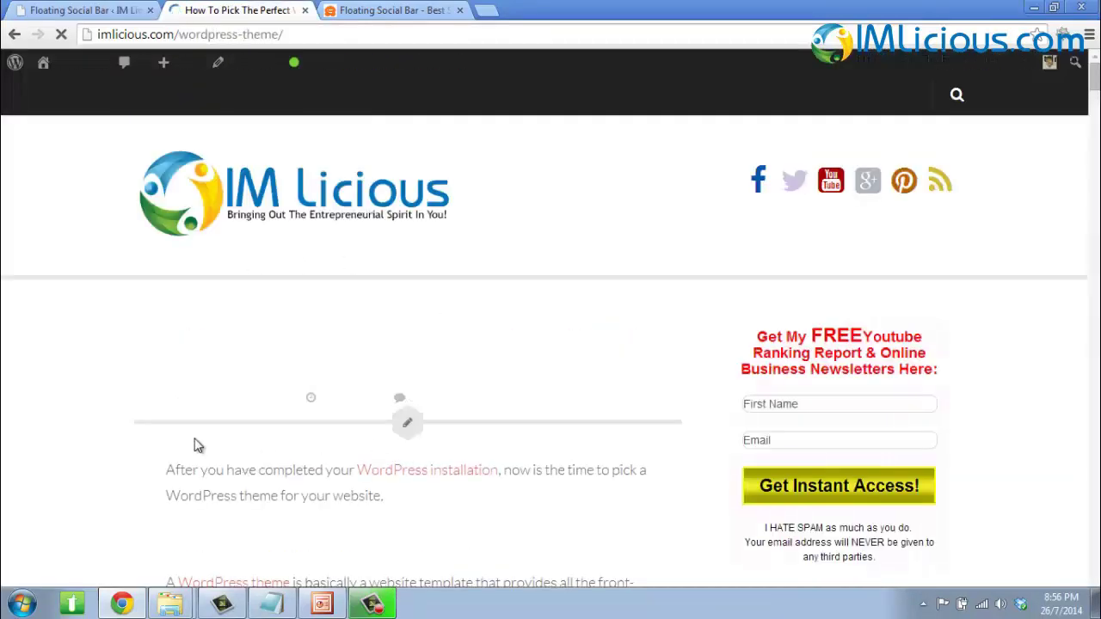
{"action": "left_click_drag", "start_coordinate": [1094, 73], "coordinate": [1096, 577]}
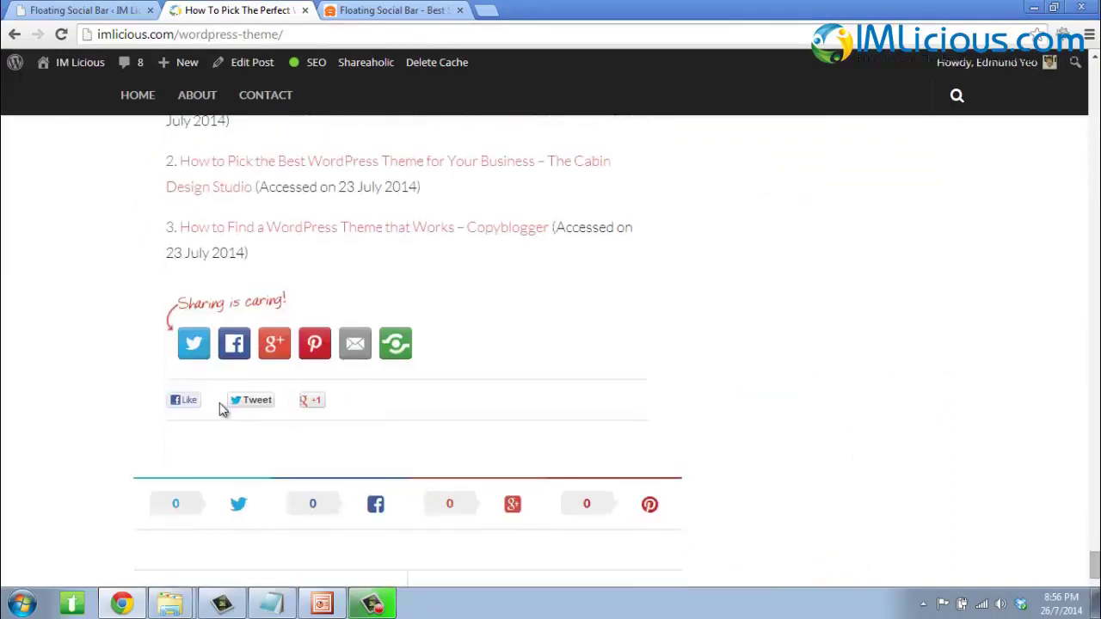
Set the static bar's position to Above and Below Content, save the settings, and check both ends of the blog post.
{"action": "left_click", "coordinate": [86, 10]}
{"action": "left_click_drag", "start_coordinate": [1095, 191], "coordinate": [1095, 408]}
{"action": "left_click", "coordinate": [490, 464]}
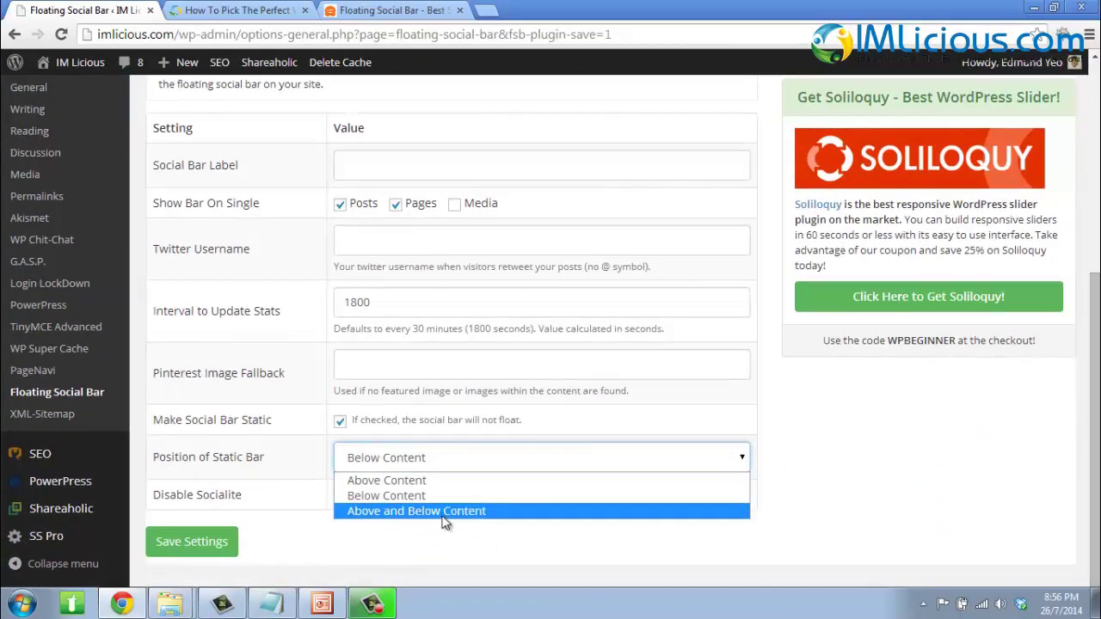
{"action": "left_click", "coordinate": [443, 514]}
{"action": "left_click", "coordinate": [196, 543]}
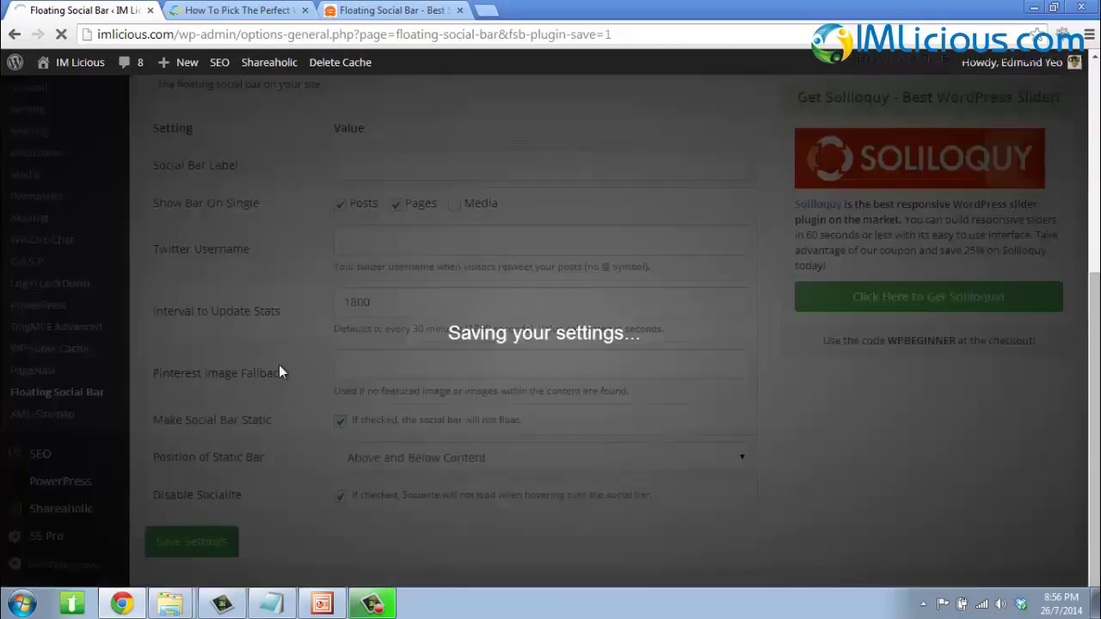
{"action": "left_click", "coordinate": [239, 11]}
{"action": "scroll", "coordinate": [559, 387], "scroll_direction": "up", "scroll_amount": 1}
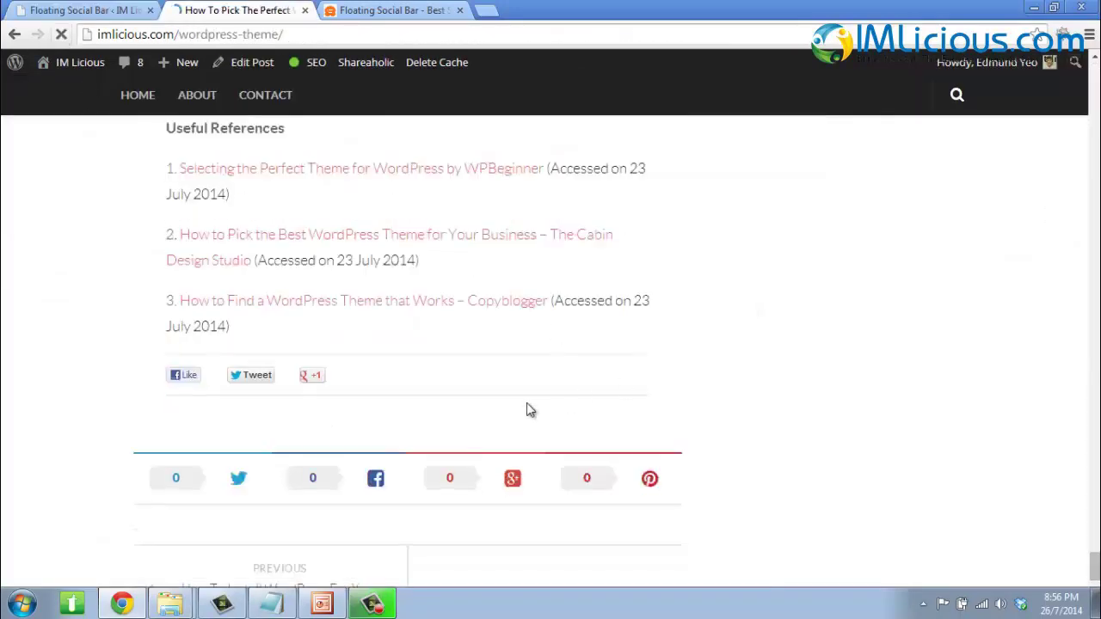
{"action": "left_click_drag", "start_coordinate": [1094, 563], "coordinate": [1094, 76]}
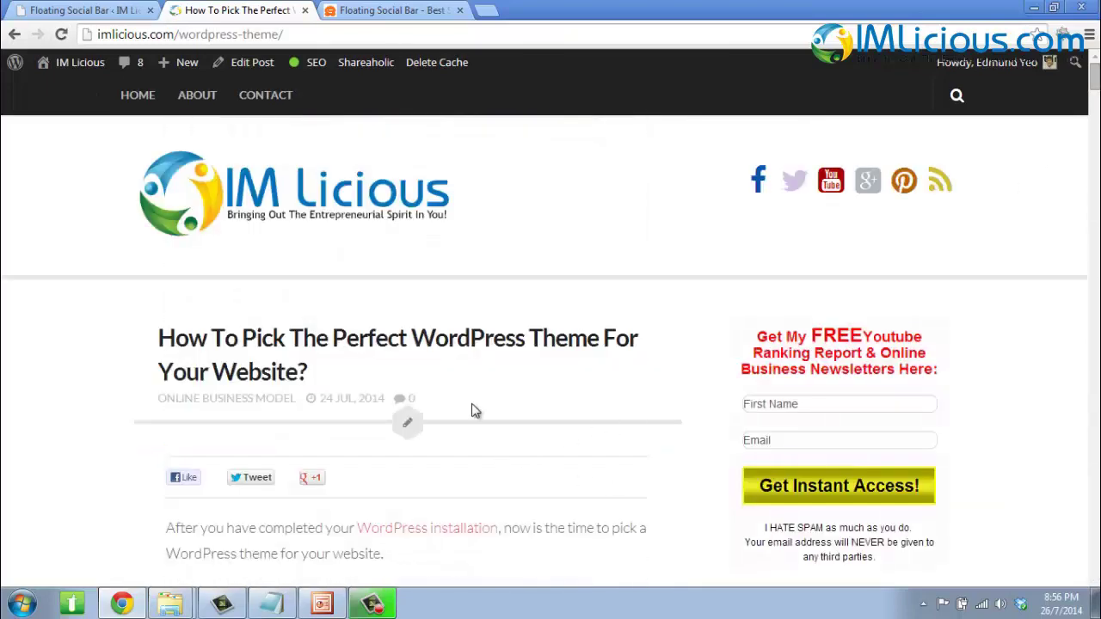
In the plugin settings, set the static bar's position to Above Content and save the settings.
{"action": "left_click", "coordinate": [439, 465]}
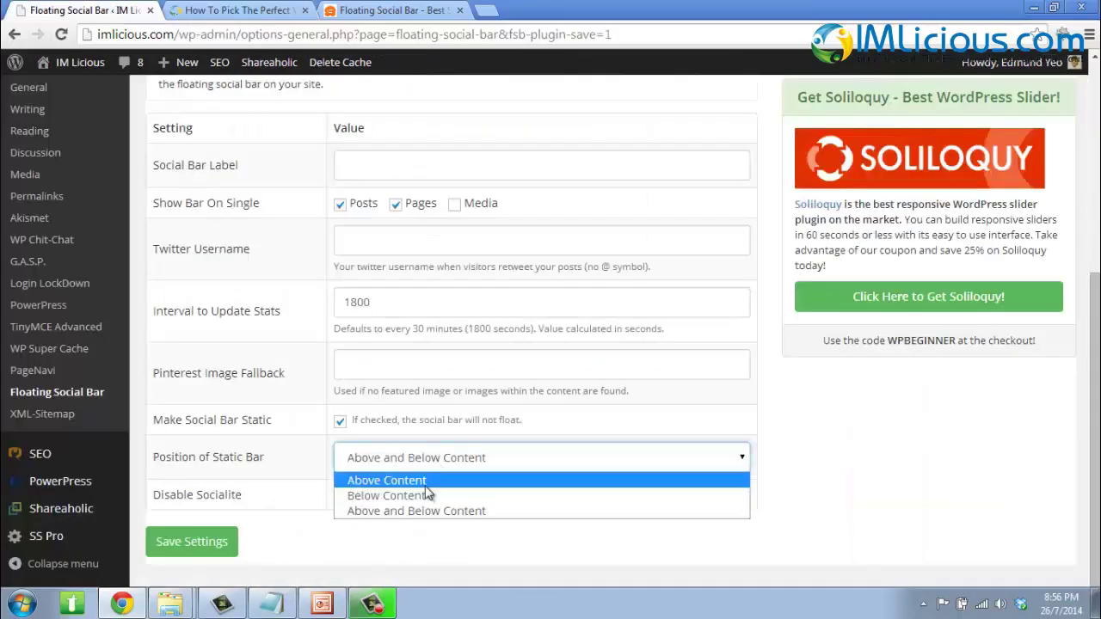
{"action": "left_click", "coordinate": [425, 482]}
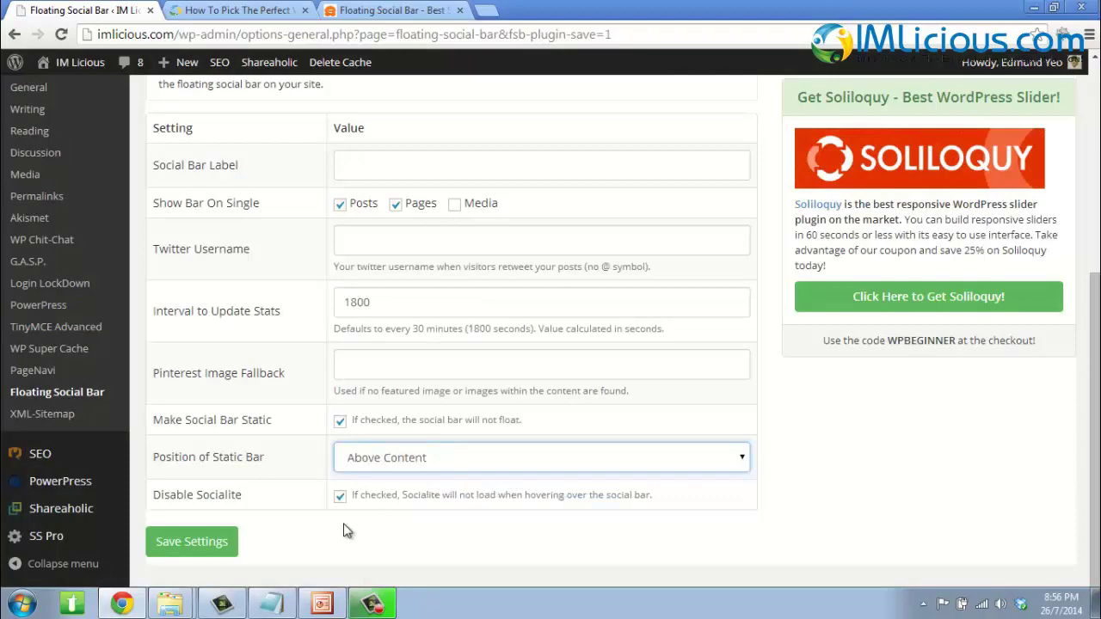
{"action": "left_click", "coordinate": [189, 554]}
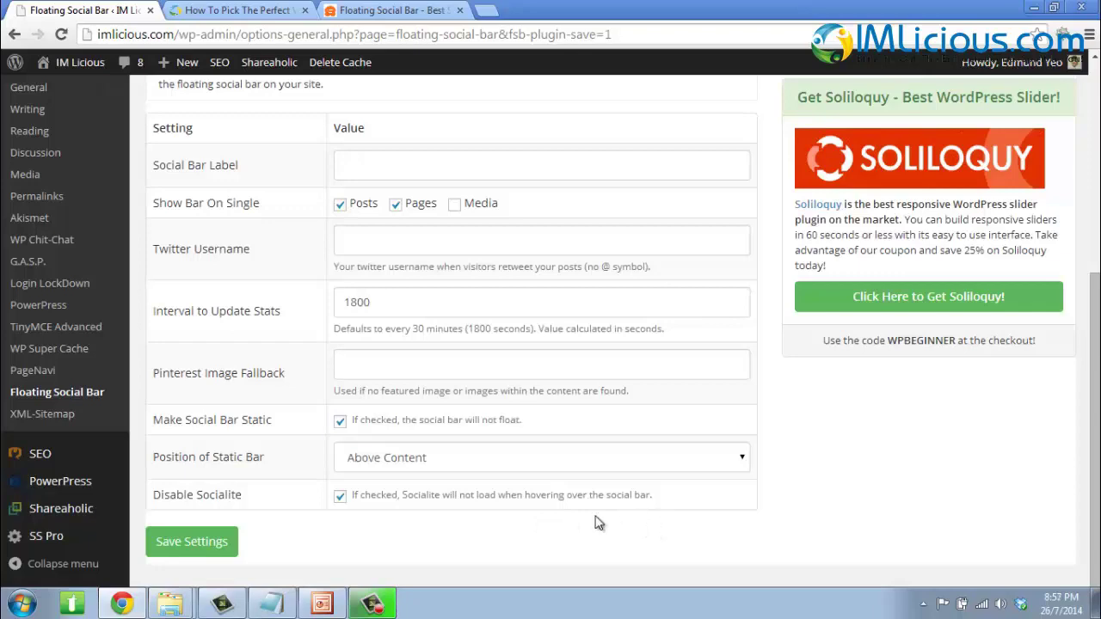
Review the saved Floating Social Bar settings and the share buttons above the WordPress theme blog post.
{"action": "scroll", "coordinate": [434, 550], "scroll_direction": "up", "scroll_amount": 1}
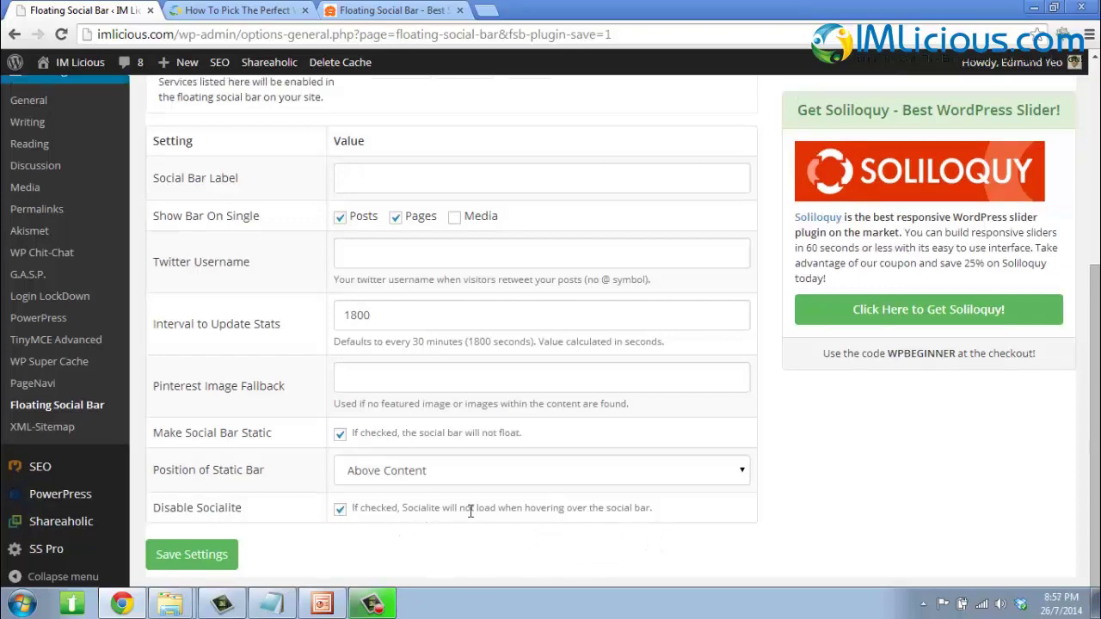
{"action": "left_click_drag", "start_coordinate": [1094, 426], "coordinate": [1094, 229]}
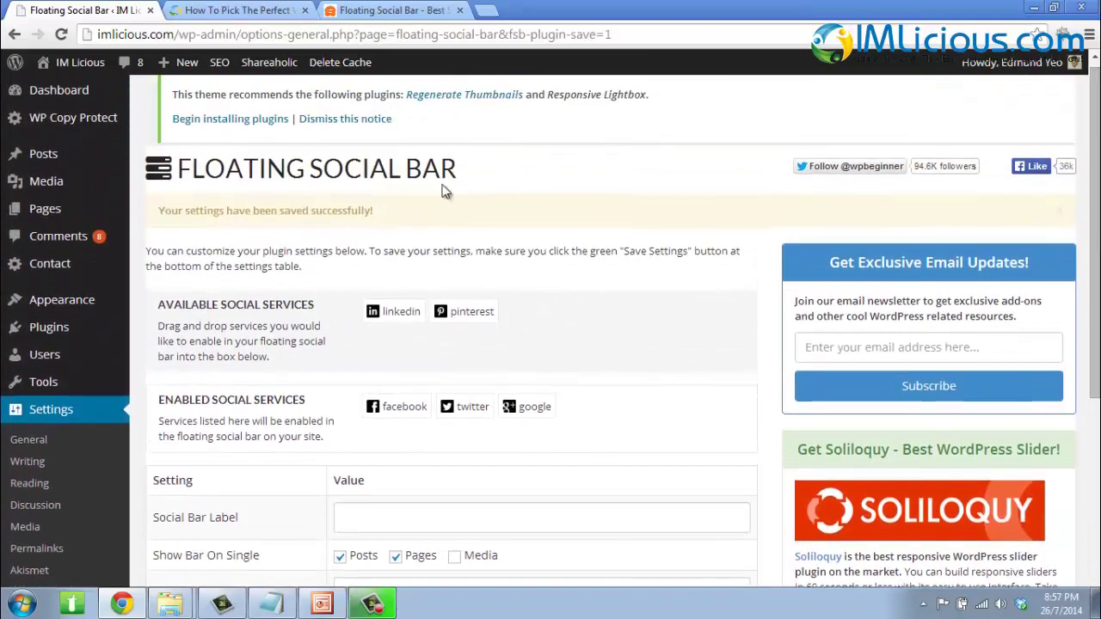
{"action": "key", "text": "ctrl+Tab"}
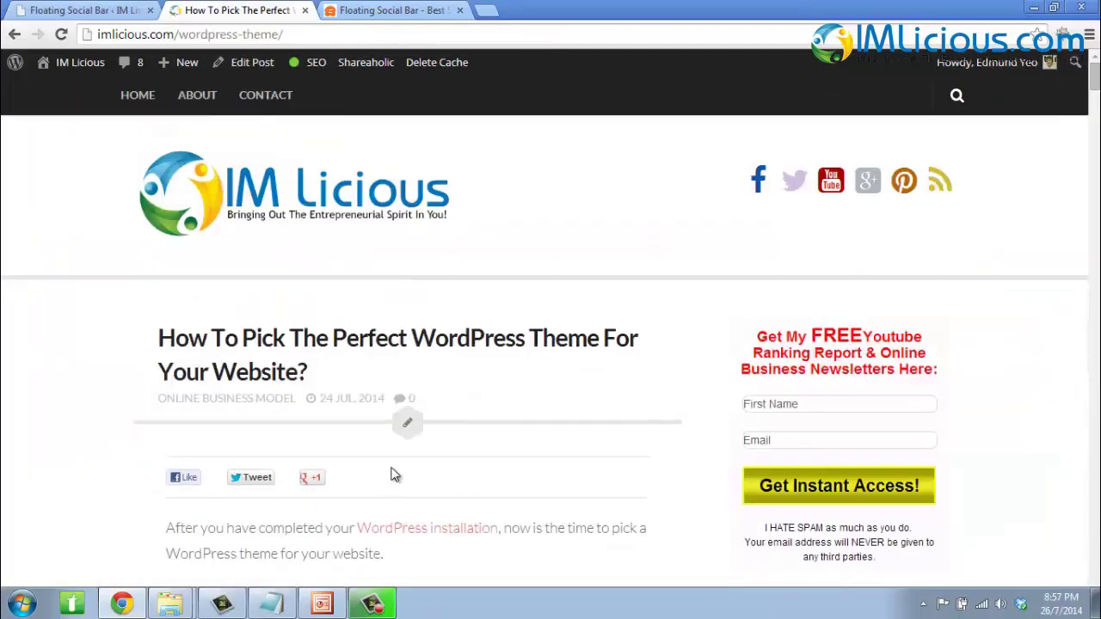
{"action": "key", "text": "ctrl+shift+Tab"}
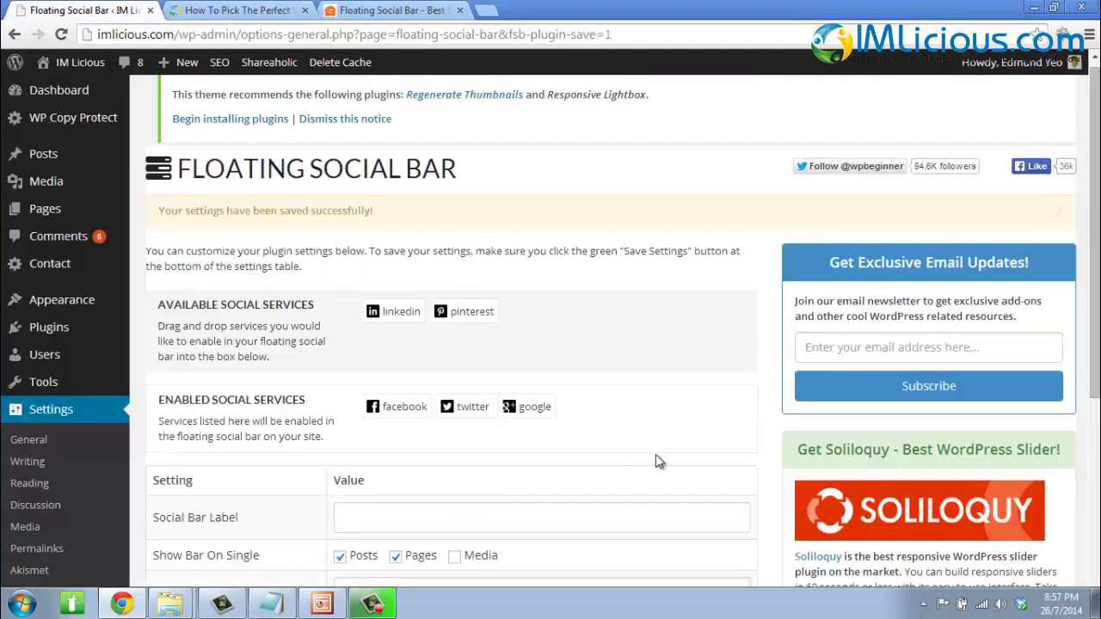
{"action": "scroll", "coordinate": [430, 284], "scroll_direction": "down", "scroll_amount": 2}
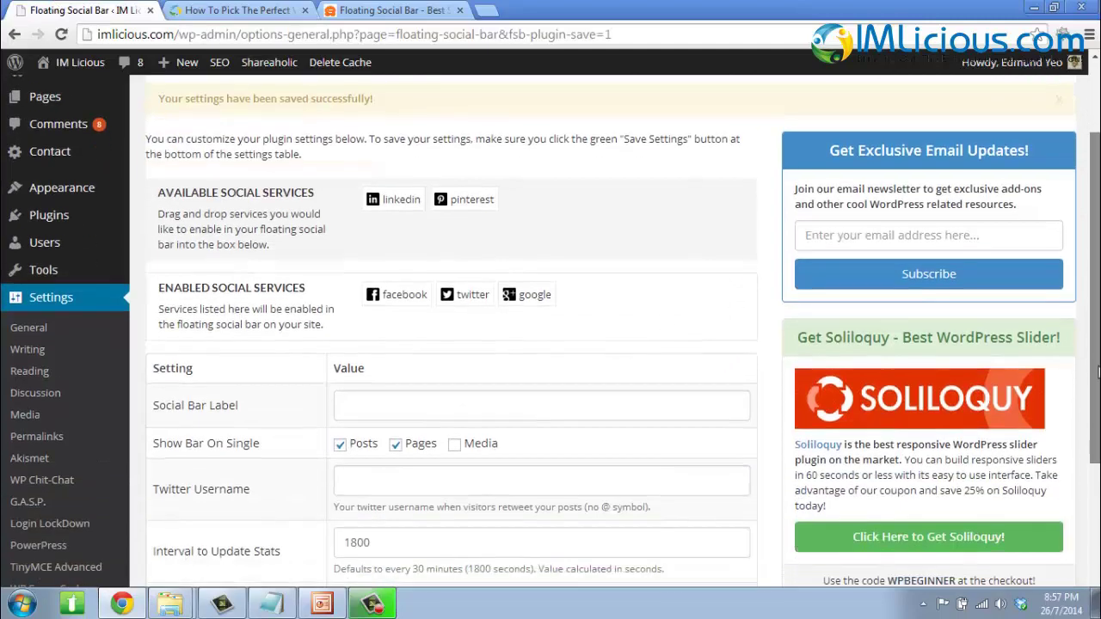
{"action": "scroll", "coordinate": [550, 327], "scroll_direction": "down", "scroll_amount": 2}
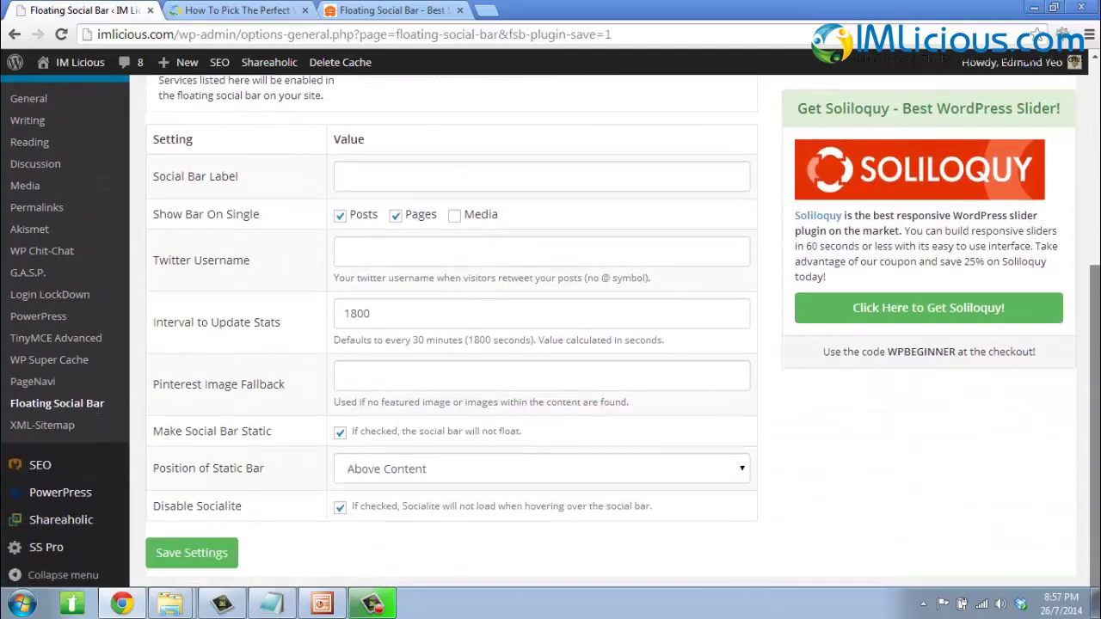
{"action": "scroll", "coordinate": [540, 375], "scroll_direction": "up", "scroll_amount": 3}
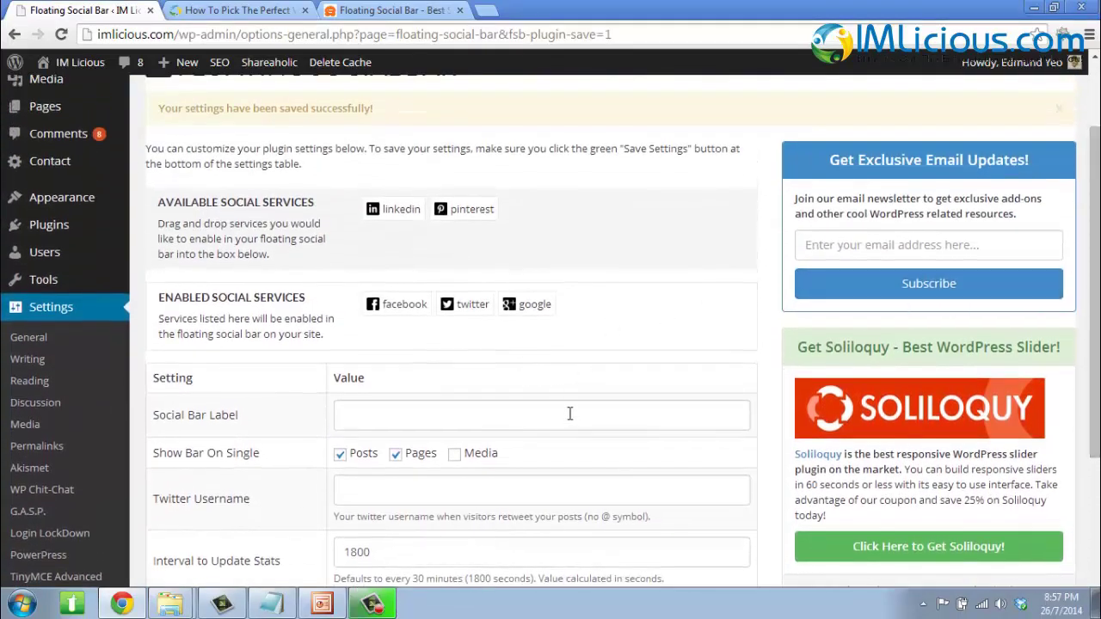
{"action": "scroll", "coordinate": [570, 413], "scroll_direction": "up", "scroll_amount": 1}
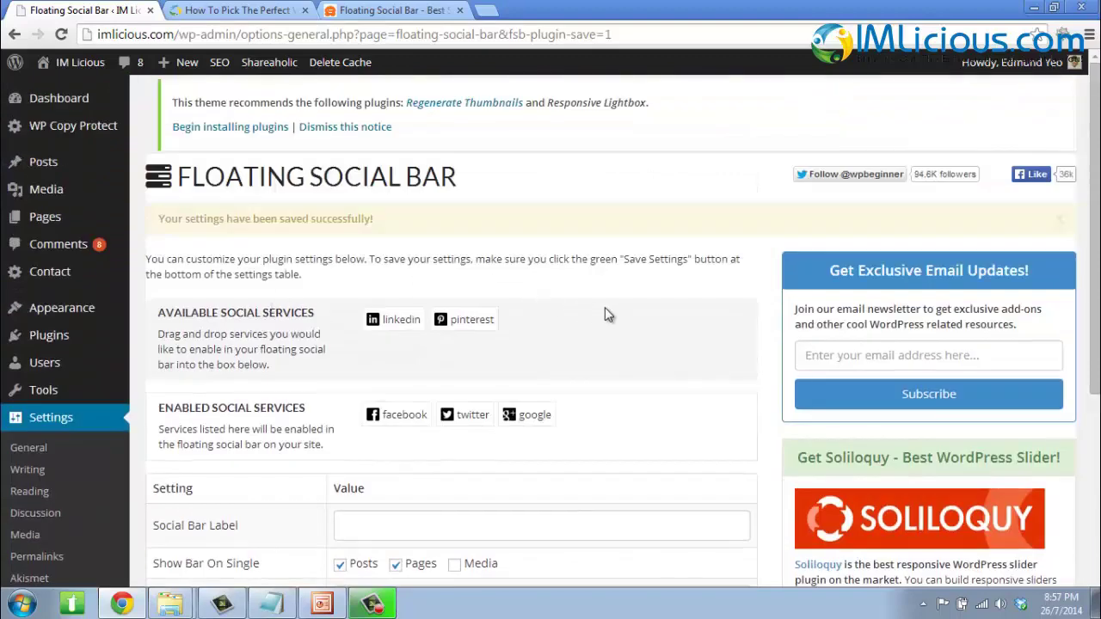
Read through WPBeginner's Floating Social Bar article, including its installation, FAQ, template tag, shortcode and support sections.
{"action": "left_click", "coordinate": [389, 11]}
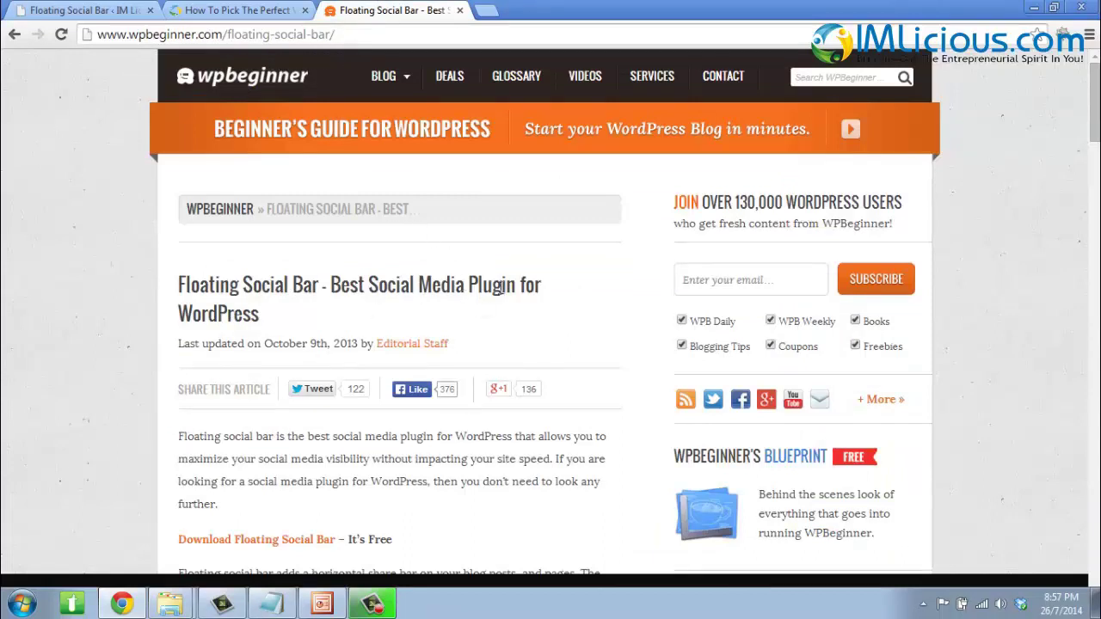
{"action": "scroll", "coordinate": [490, 295], "scroll_direction": "down", "scroll_amount": 5}
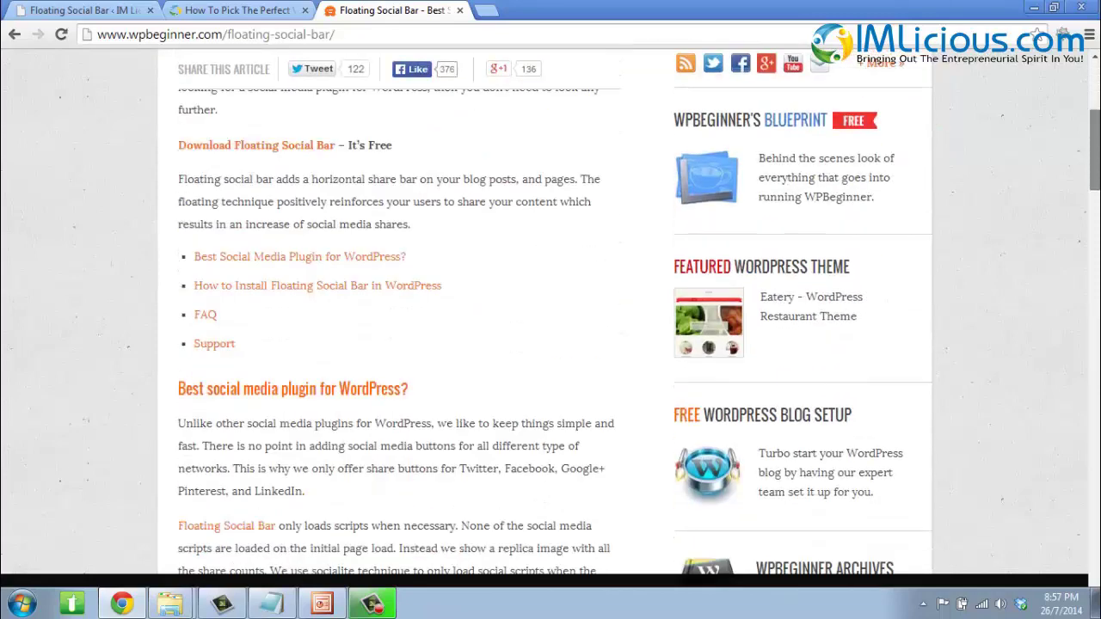
{"action": "scroll", "coordinate": [400, 175], "scroll_direction": "down", "scroll_amount": 10}
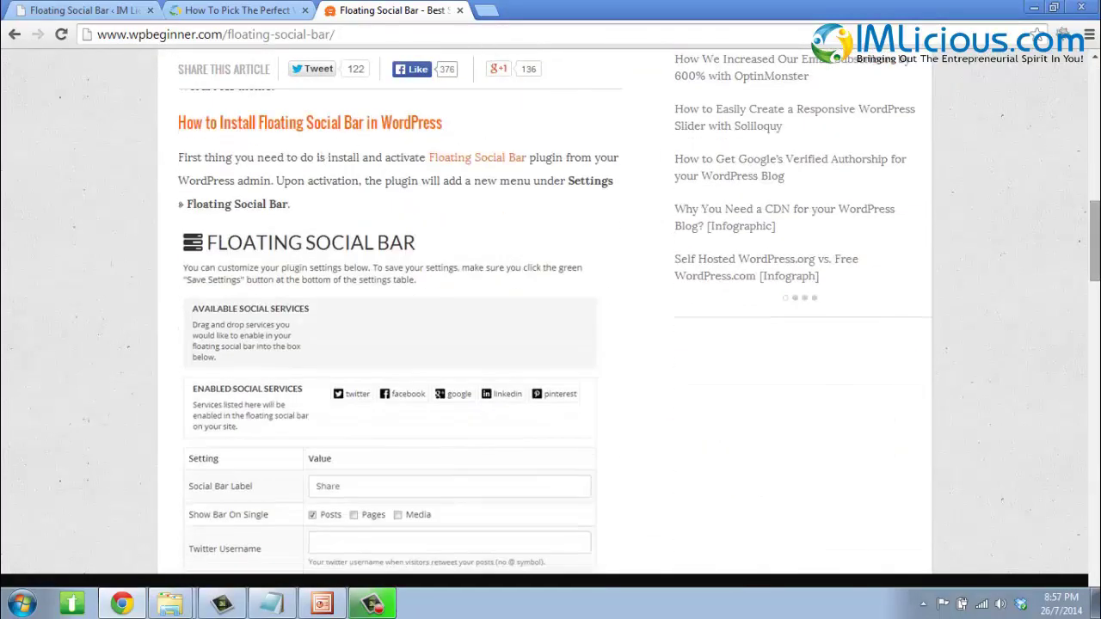
{"action": "scroll", "coordinate": [400, 310], "scroll_direction": "down", "scroll_amount": 15}
{"action": "scroll", "coordinate": [400, 310], "scroll_direction": "down", "scroll_amount": 1}
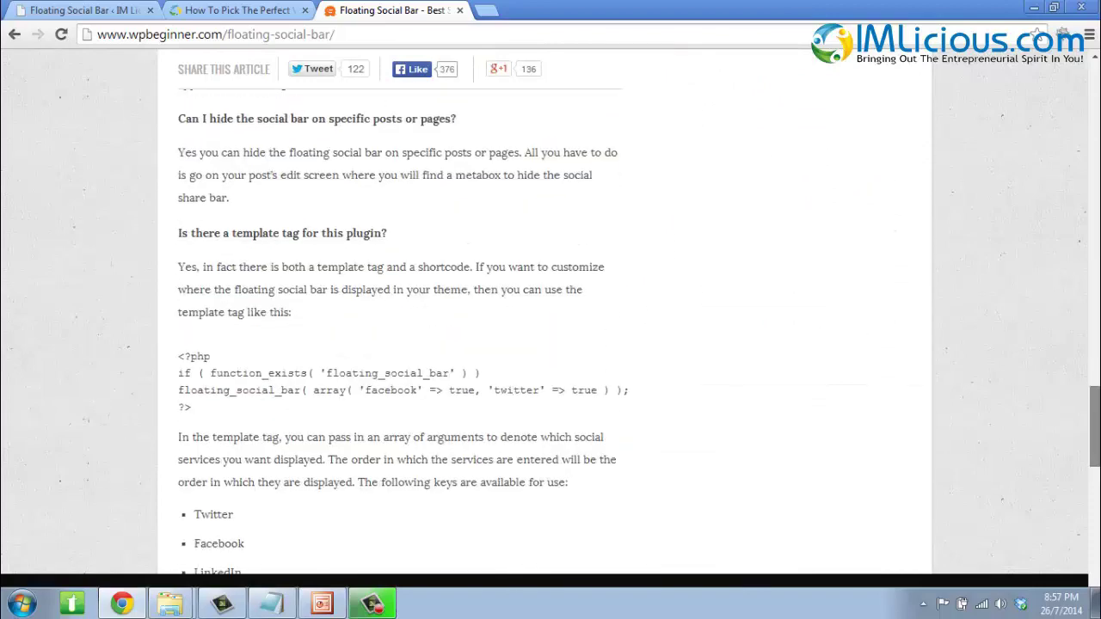
{"action": "scroll", "coordinate": [400, 309], "scroll_direction": "down", "scroll_amount": 3}
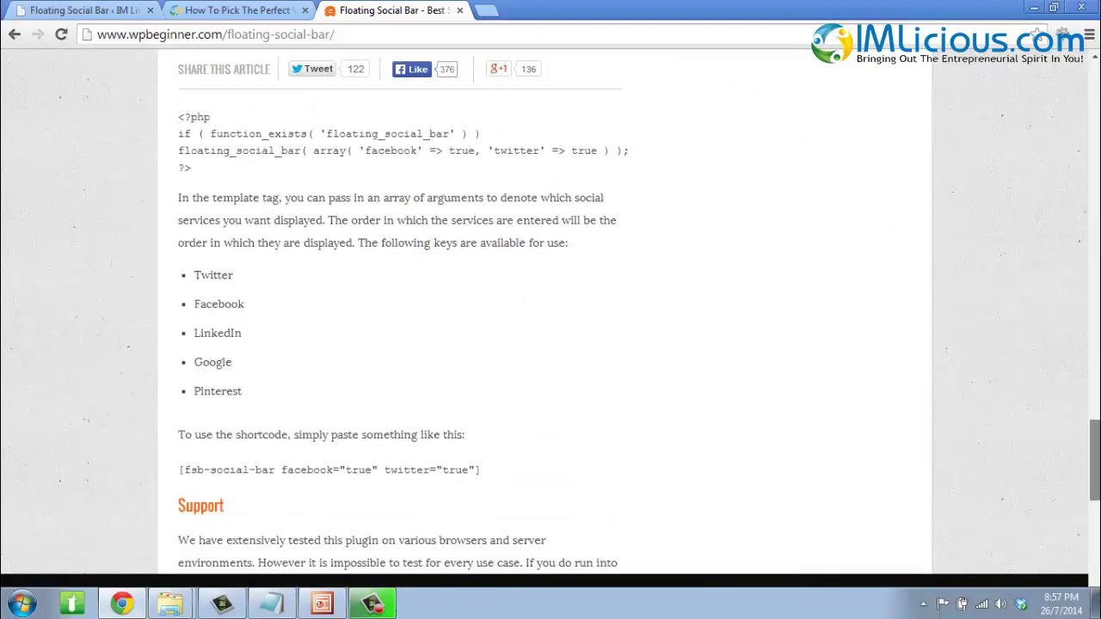
{"action": "scroll", "coordinate": [958, 479], "scroll_direction": "down", "scroll_amount": 2}
{"action": "scroll", "coordinate": [516, 430], "scroll_direction": "down", "scroll_amount": 2}
{"action": "left_click_drag", "start_coordinate": [1097, 503], "coordinate": [1097, 528]}
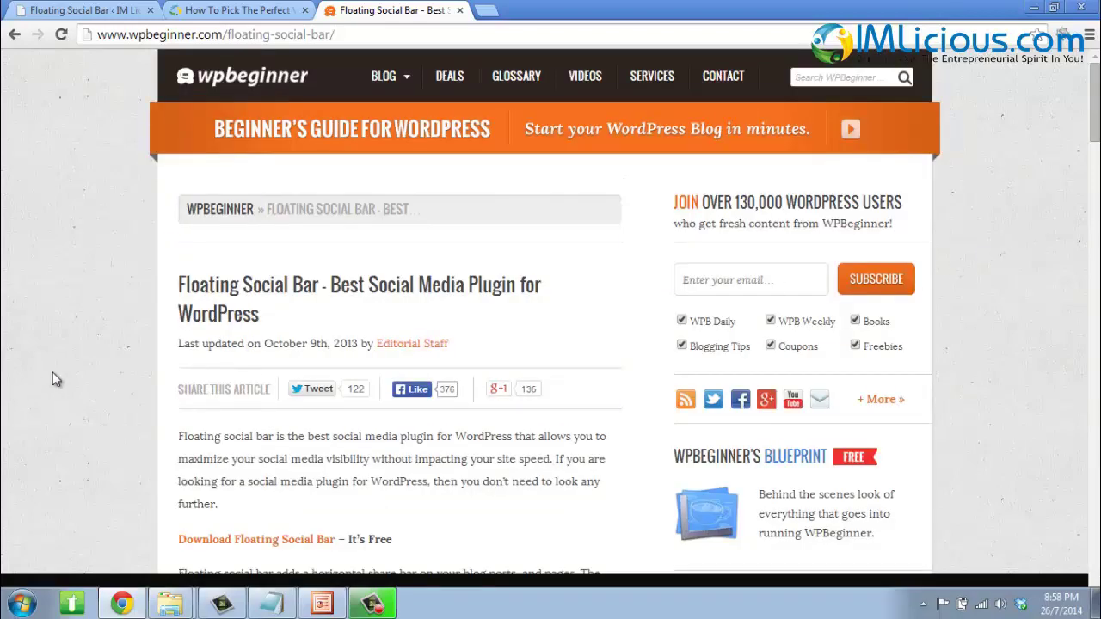